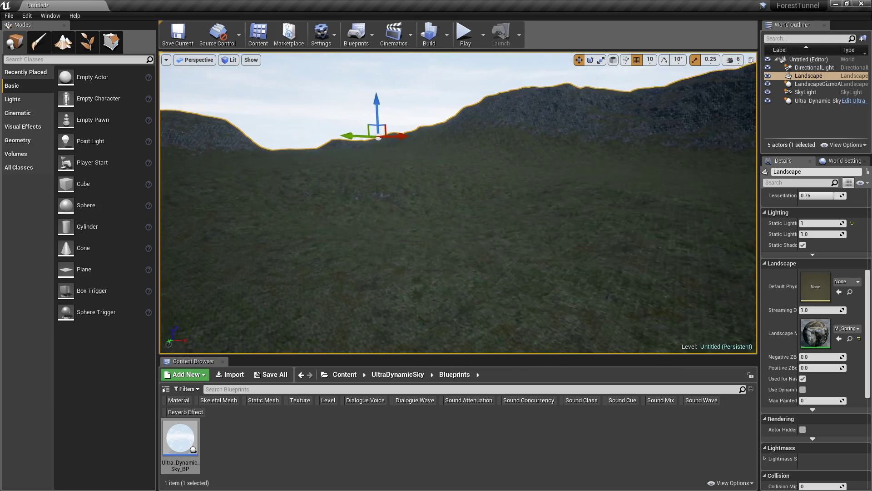
pyautogui.moveTo(458, 202); pyautogui.dragTo(717, 196, button='right')
pyautogui.press('Up')
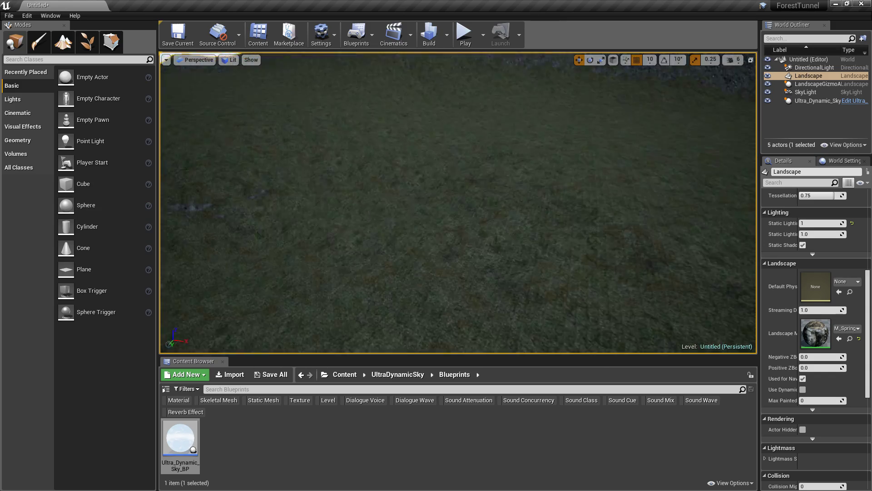
pyautogui.moveTo(458, 202); pyautogui.dragTo(500, 202, button='right')
pyautogui.press('w')
pyautogui.press('Down')
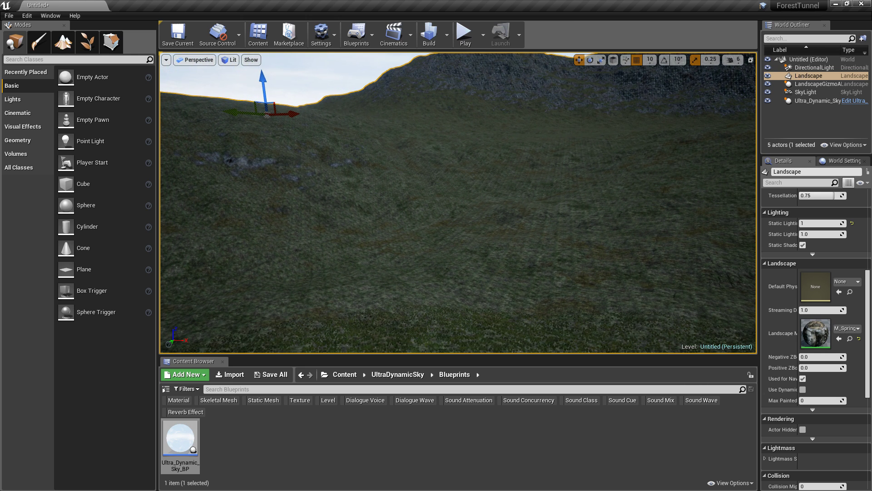
pyautogui.moveTo(458, 202); pyautogui.dragTo(414, 182, button='right')
# Set the Time Of Day of the Ultra_Dynamic_Sky_BP actor to about 1221
pyautogui.click(816, 100)
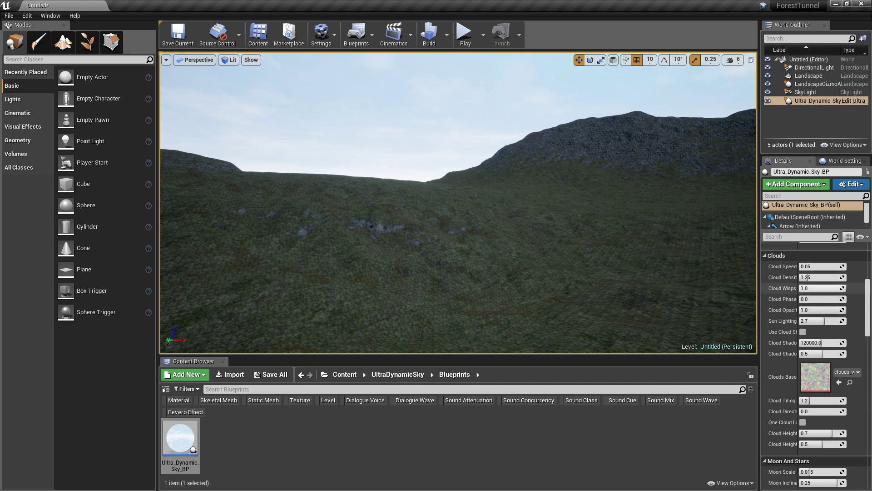
pyautogui.scroll(5, 808, 277)
pyautogui.moveTo(813, 340); pyautogui.dragTo(823, 340)
pyautogui.moveTo(458, 202); pyautogui.dragTo(472, 227, button='right')
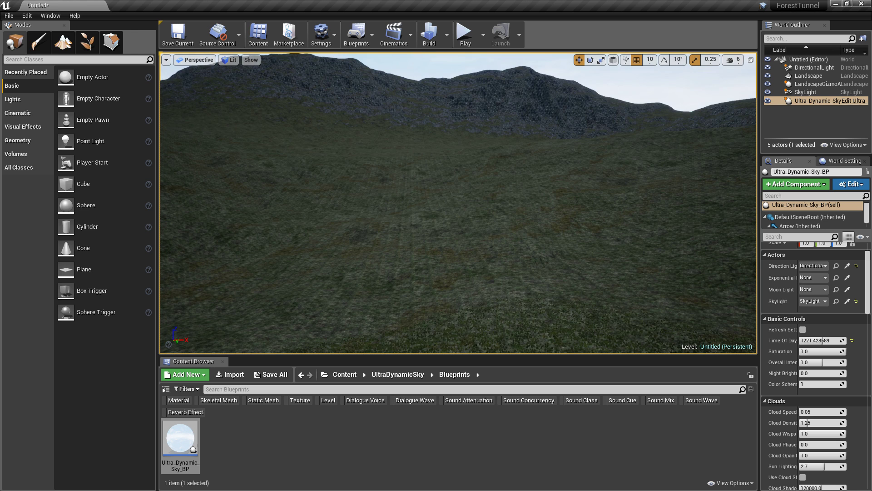
# Enter landscape painting mode and change the brush type to Pattern
pyautogui.click(63, 42)
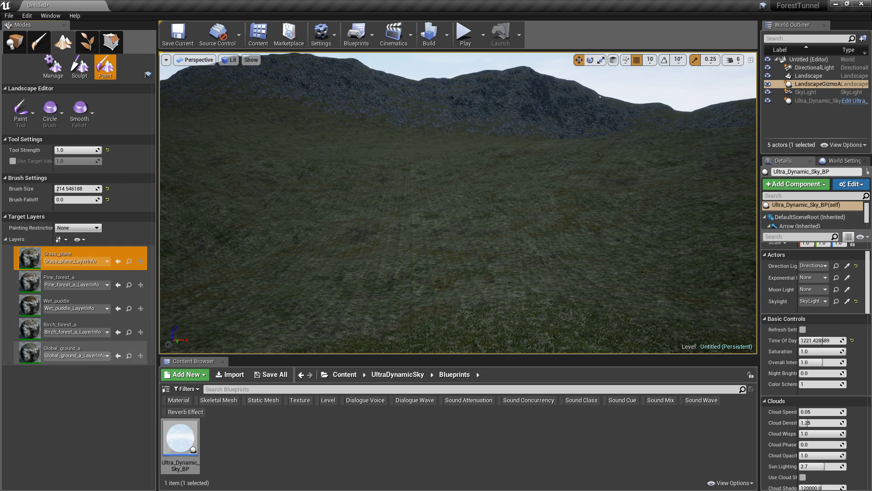
pyautogui.click(51, 111)
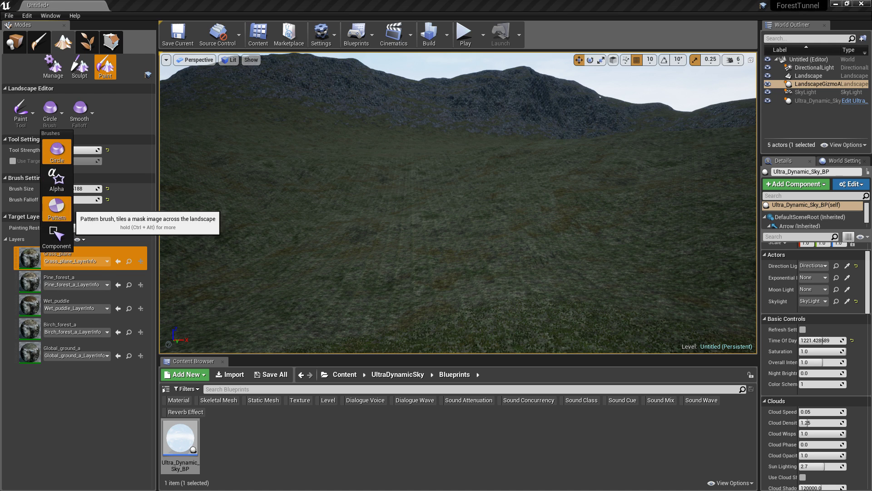
pyautogui.click(57, 208)
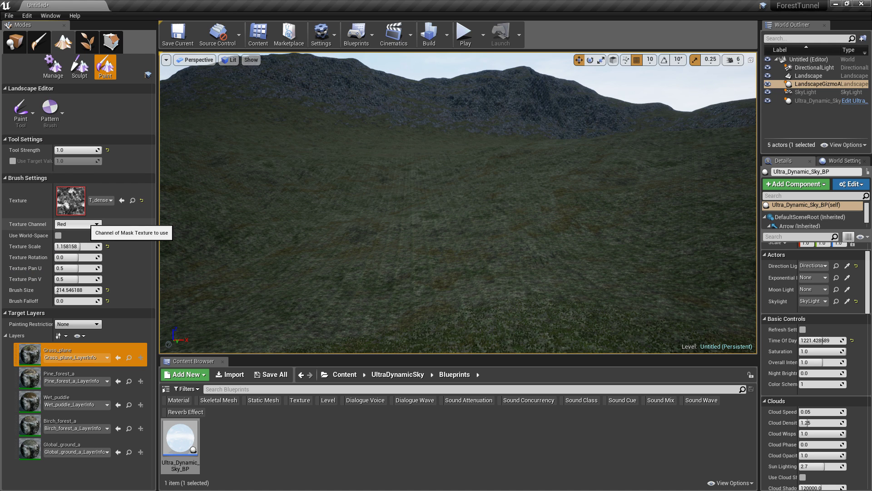
pyautogui.click(73, 375)
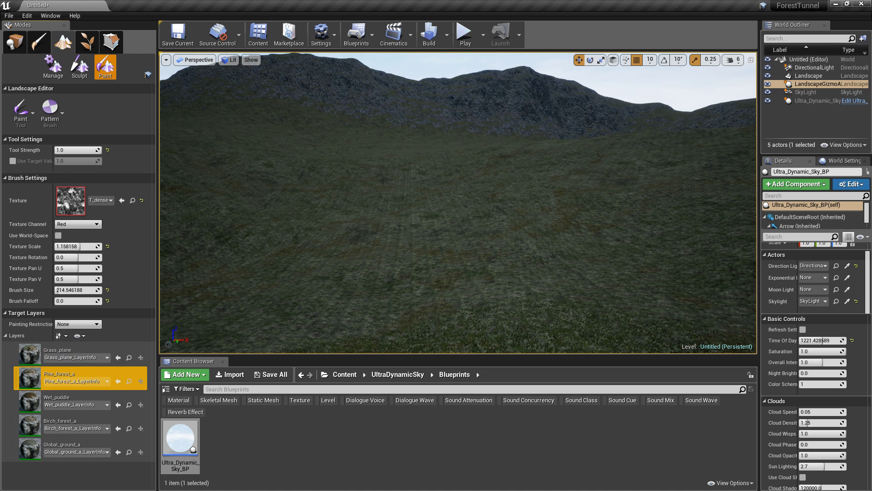
pyautogui.click(73, 422)
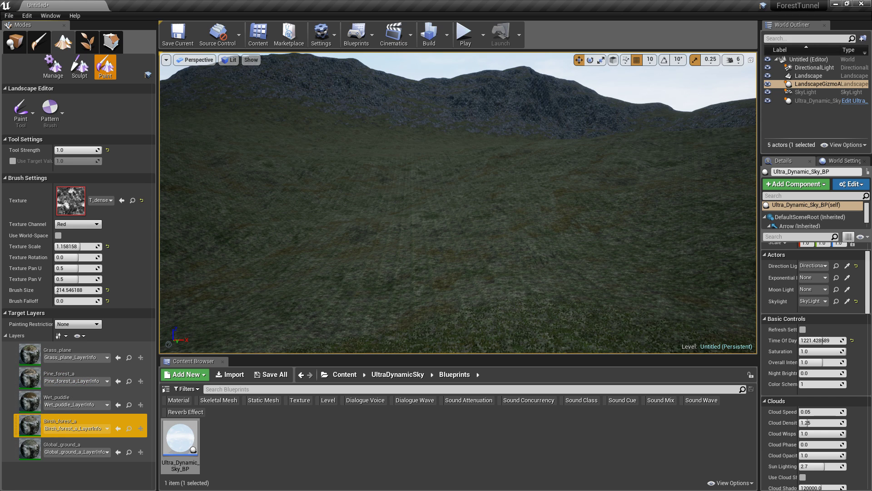
pyautogui.click(73, 378)
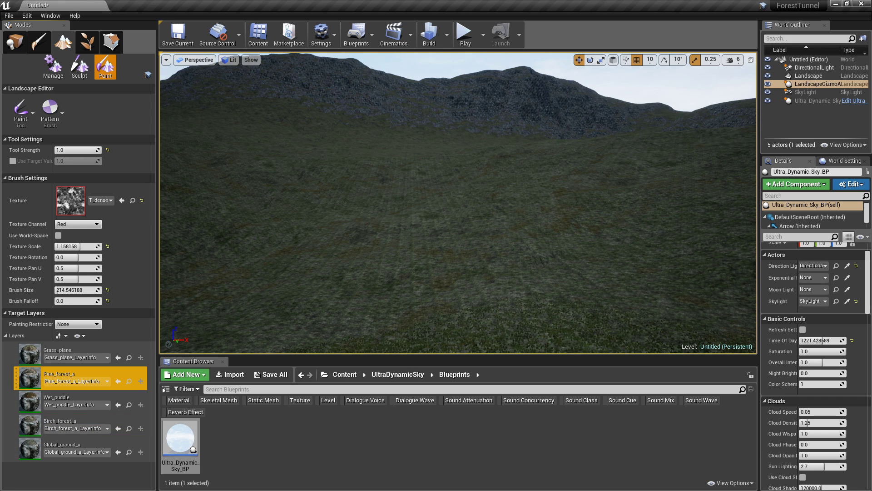
pyautogui.click(73, 425)
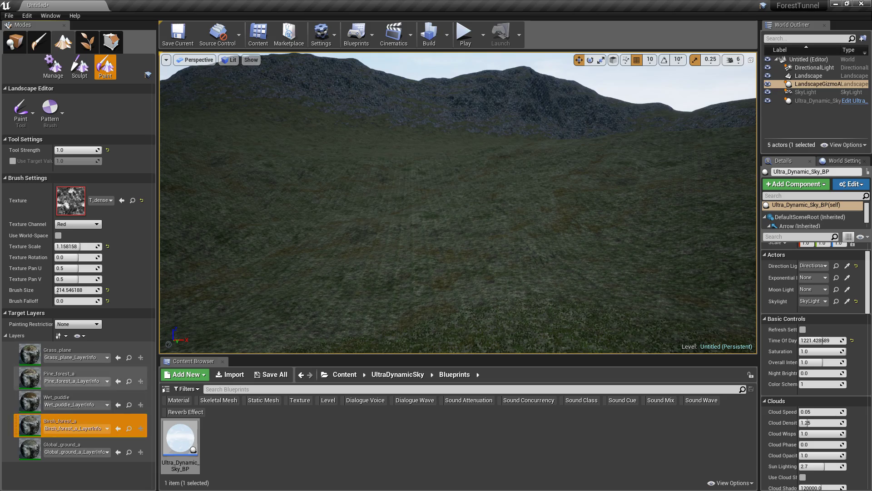
# Open the brush's T_dense_mix mask texture and locate it in the project's content
pyautogui.doubleClick(70, 200)
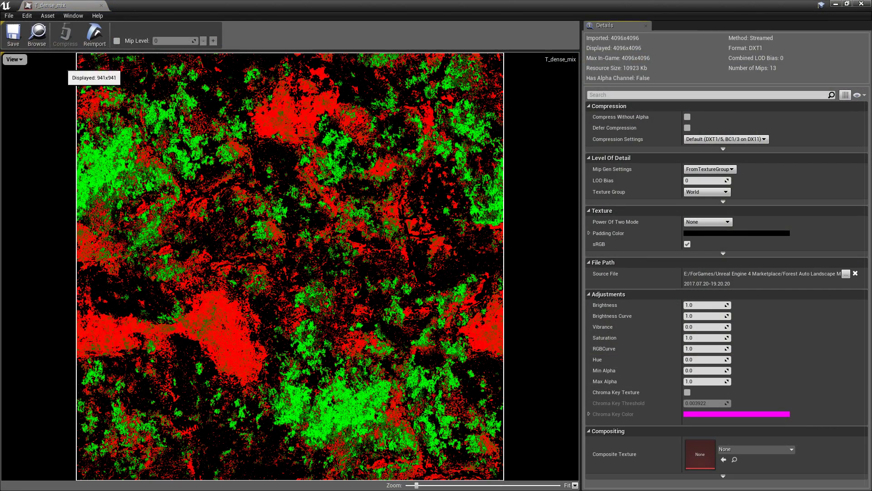
pyautogui.click(37, 34)
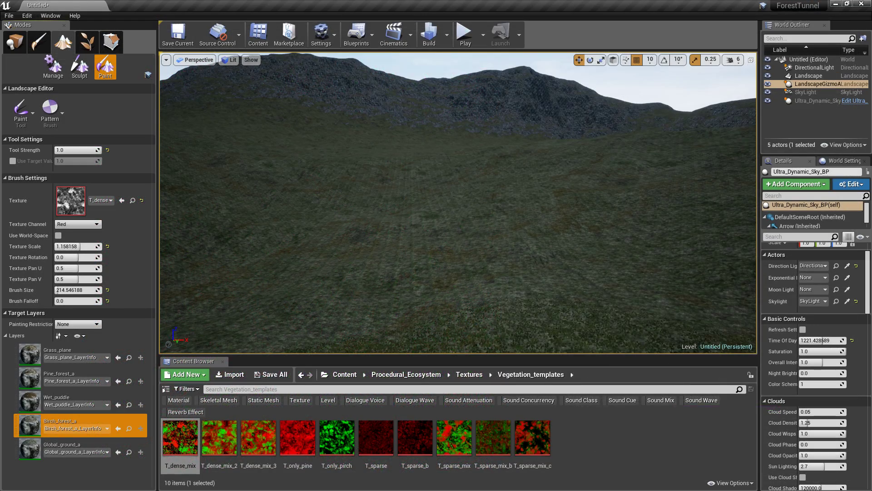
# Compare the dense, pine-only, birch-only and sparse mask textures in the Vegetation_templates folder
pyautogui.click(297, 437)
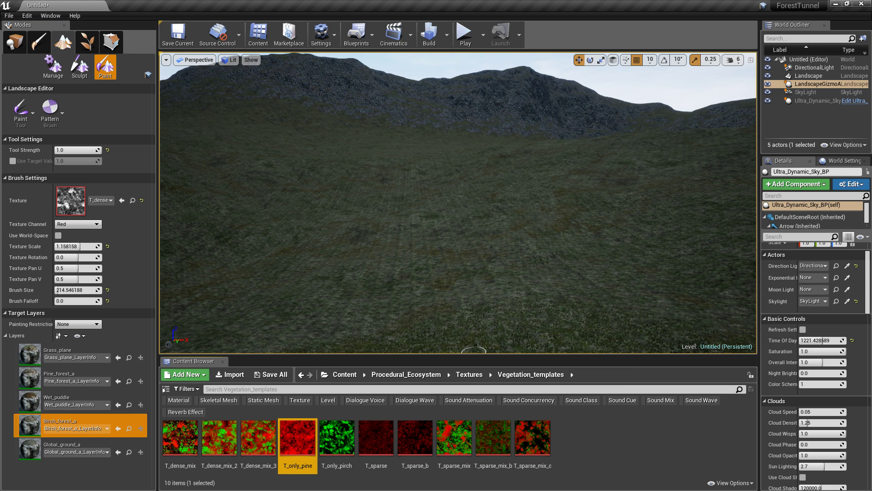
pyautogui.click(337, 437)
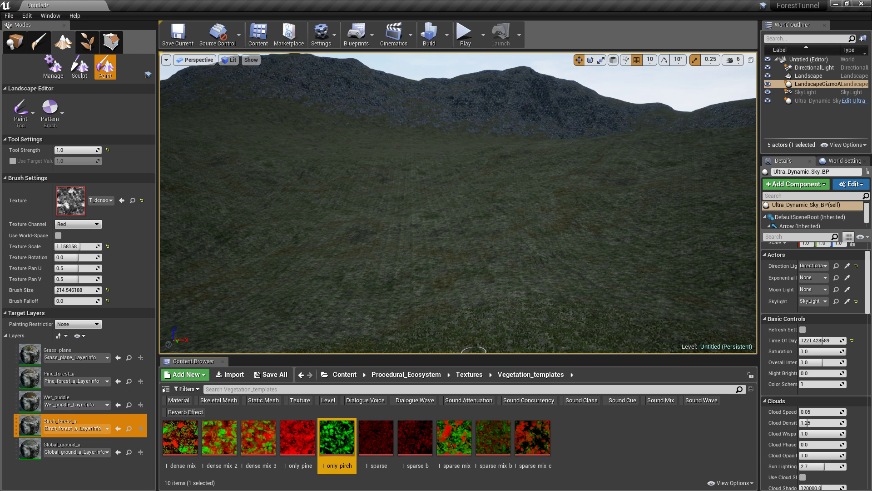
pyautogui.click(456, 450)
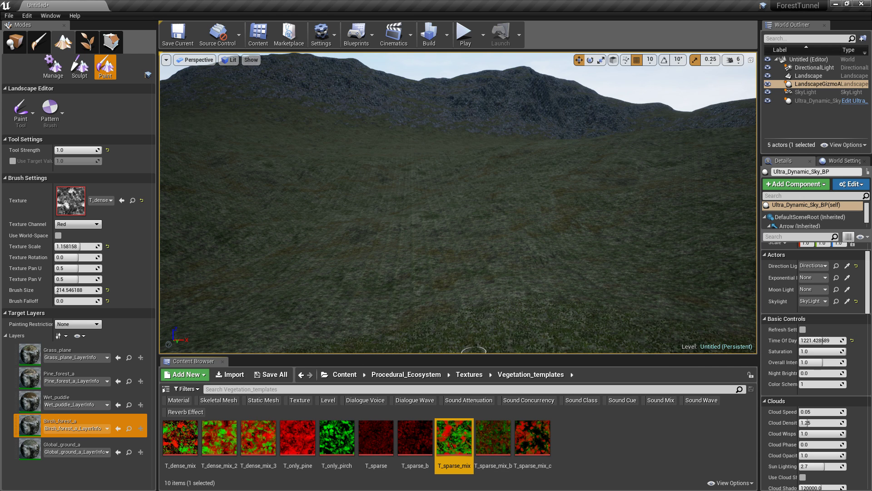
pyautogui.click(222, 442)
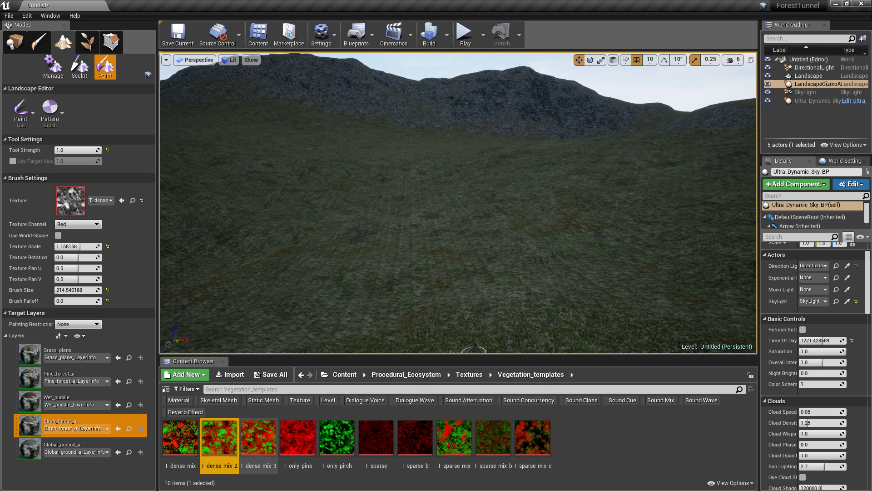
pyautogui.click(258, 437)
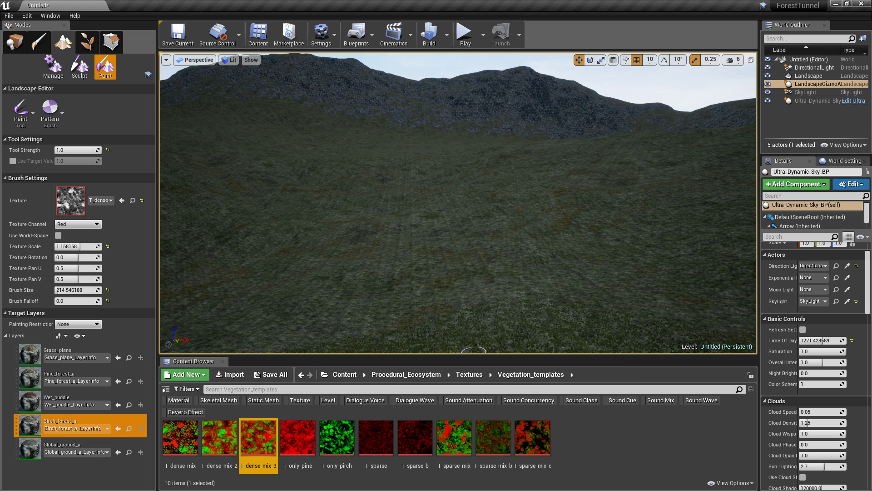
pyautogui.click(337, 437)
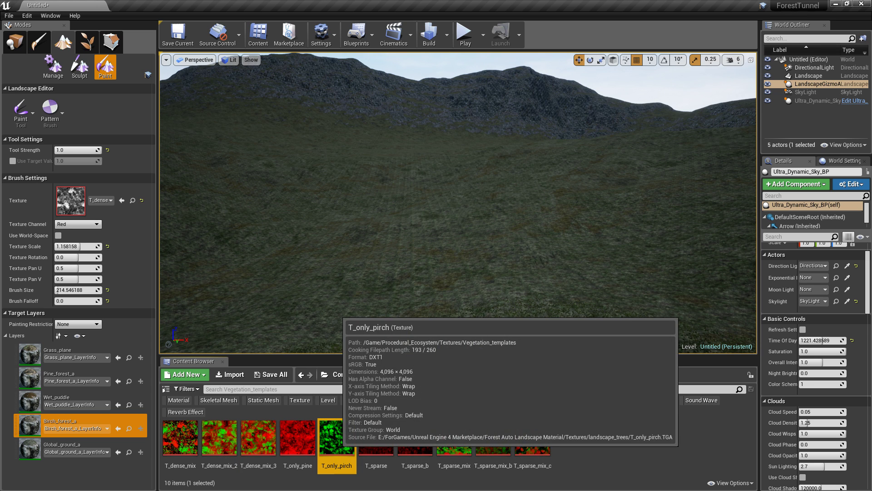
pyautogui.click(220, 443)
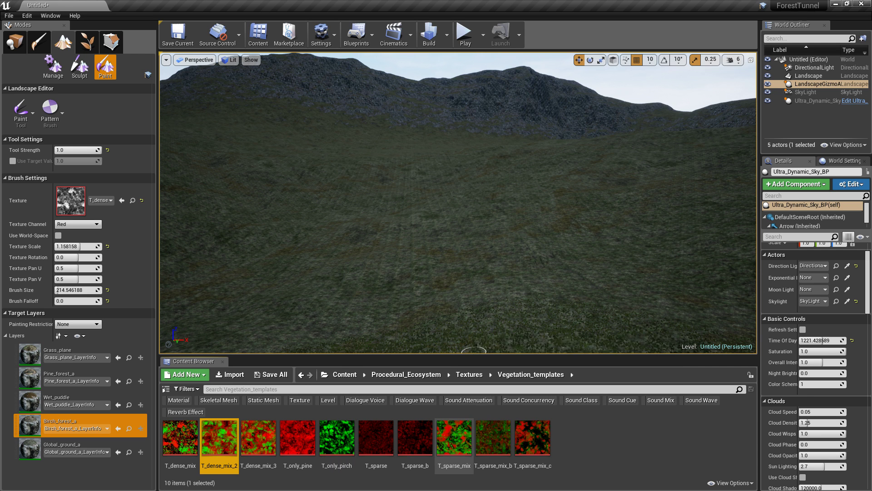
pyautogui.click(464, 448)
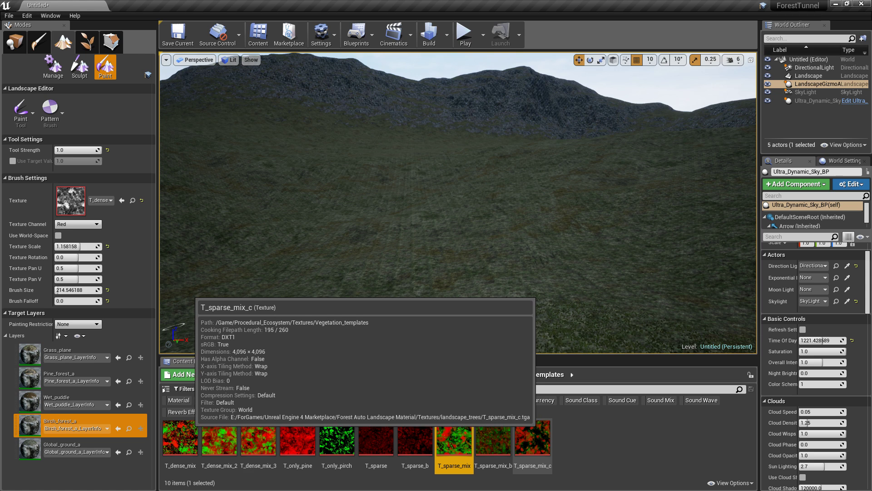
# Assign T_sparse_mix_c as the pattern brush texture and target the Pine_forest_a layer with the Red texture channel
pyautogui.click(533, 438)
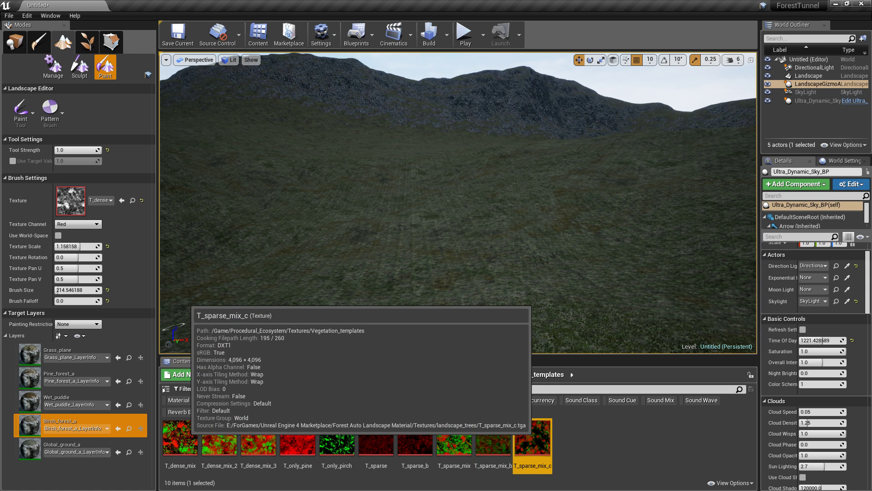
pyautogui.moveTo(533, 437)
pyautogui.mouseDown()
pyautogui.moveTo(543, 445)
pyautogui.moveTo(345, 413)
pyautogui.moveTo(89, 224)
pyautogui.moveTo(75, 202)
pyautogui.mouseUp()
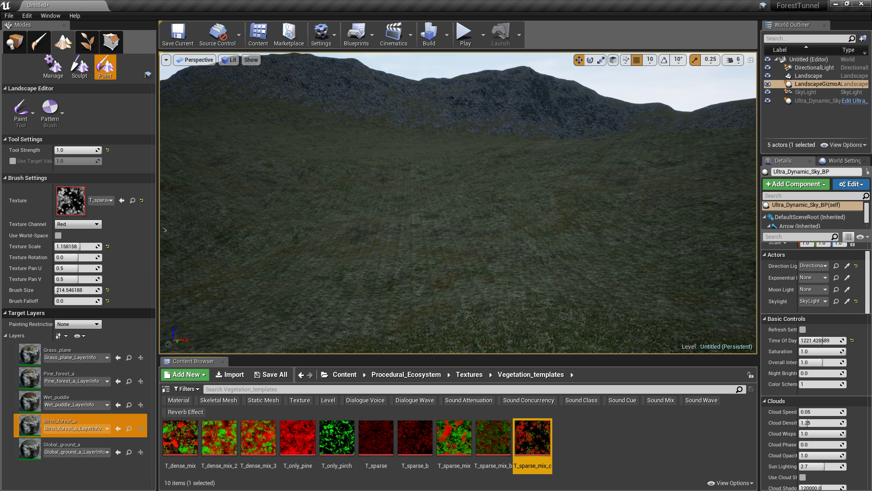
pyautogui.click(72, 377)
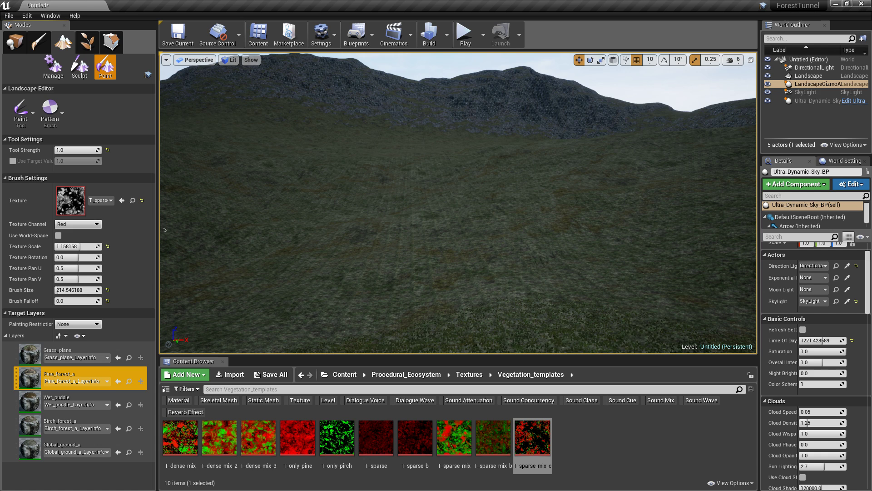
pyautogui.click(77, 224)
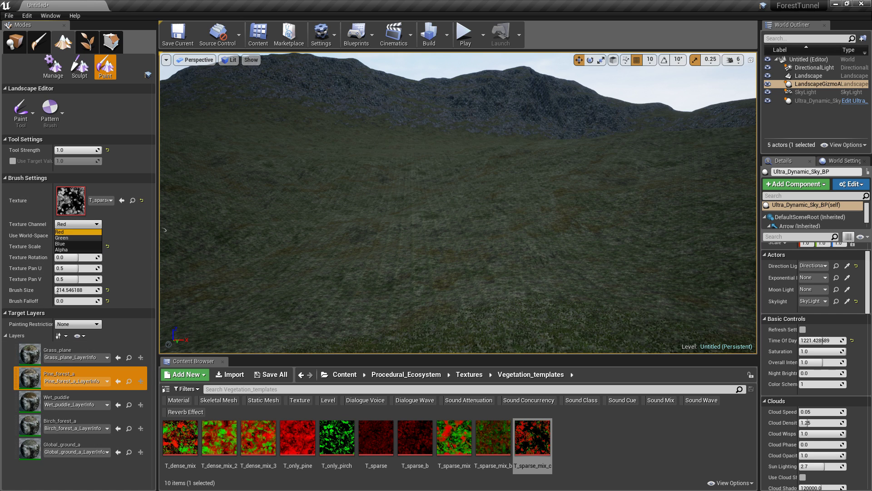
pyautogui.press('Escape')
pyautogui.click(72, 425)
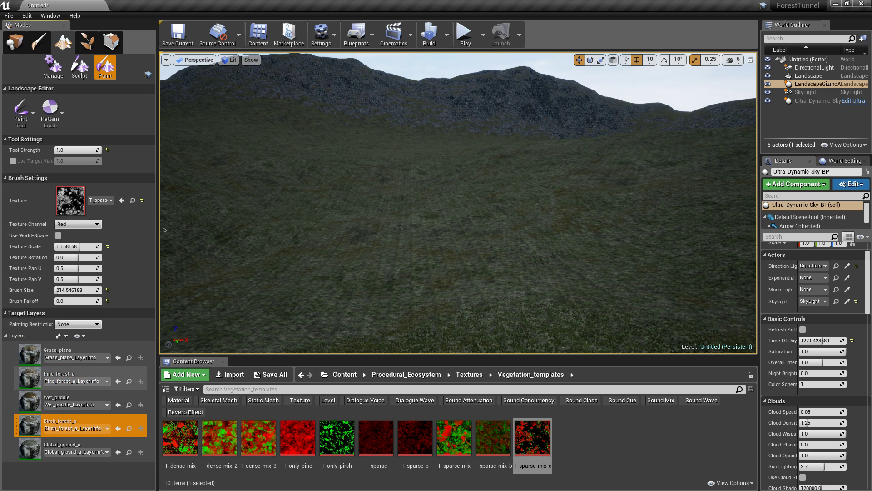
pyautogui.click(73, 378)
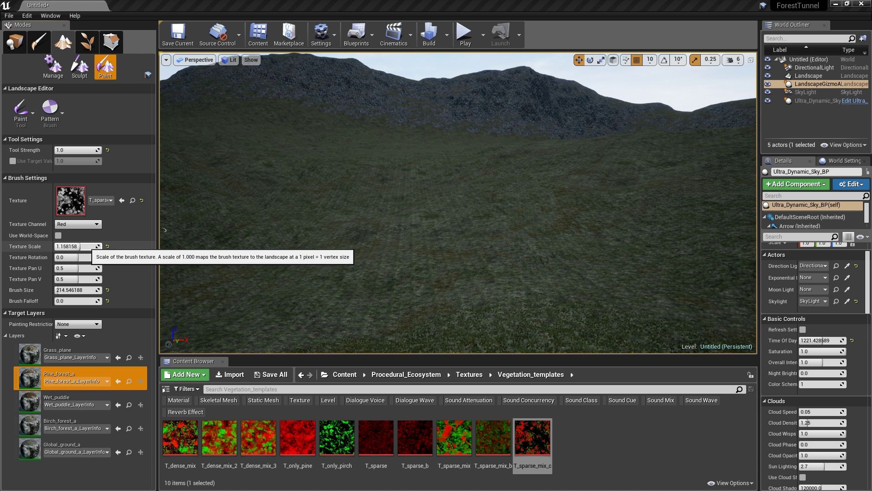
# Raise the brush size to 8192 and paint pine forest patches across the terrain
pyautogui.moveTo(58, 290); pyautogui.dragTo(114, 290)
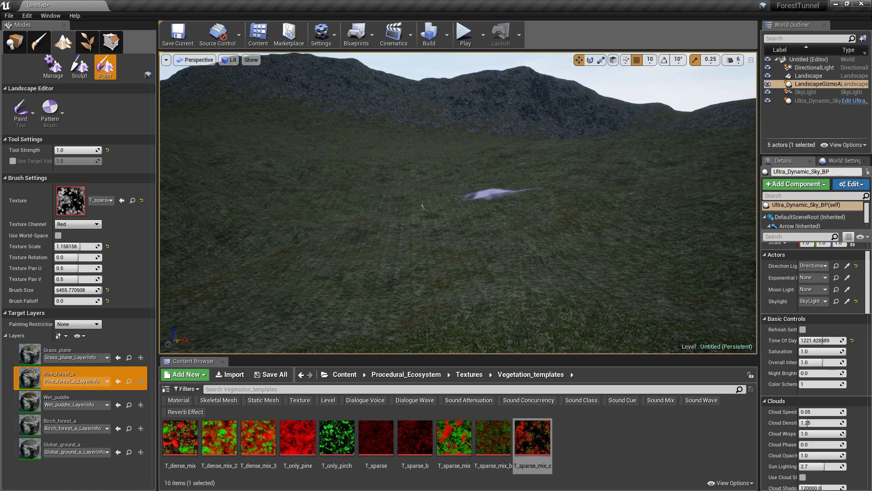
pyautogui.moveTo(565, 232); pyautogui.dragTo(429, 227, button='right')
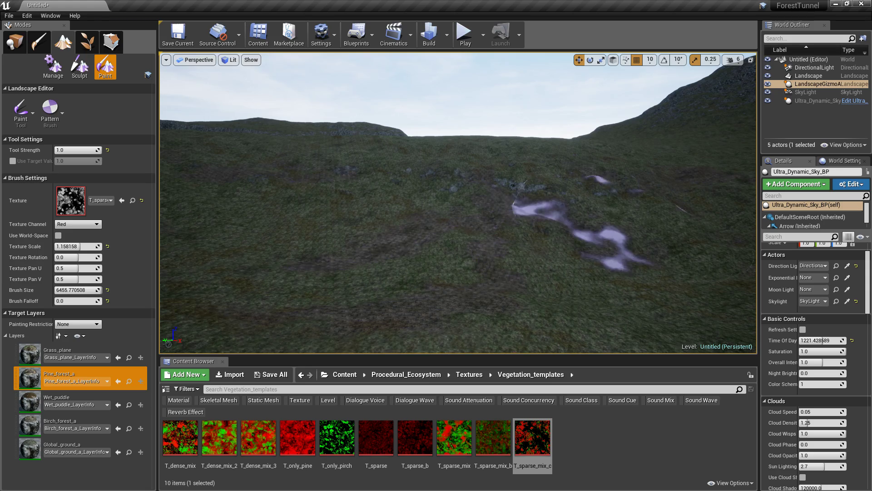
pyautogui.moveTo(582, 223)
pyautogui.mouseDown(button='right')
pyautogui.moveTo(658, 214)
pyautogui.moveTo(645, 204)
pyautogui.moveTo(646, 318)
pyautogui.moveTo(482, 336)
pyautogui.mouseUp(button='right')
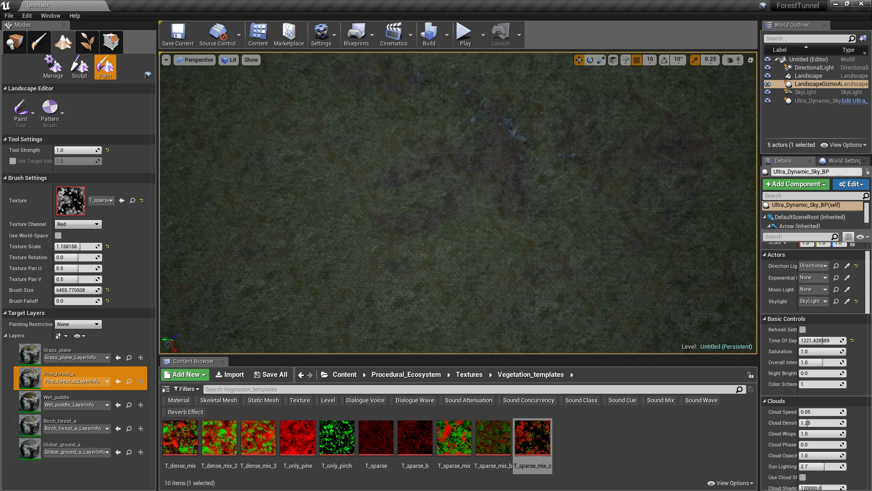
pyautogui.moveTo(540, 286); pyautogui.dragTo(545, 290, button='right')
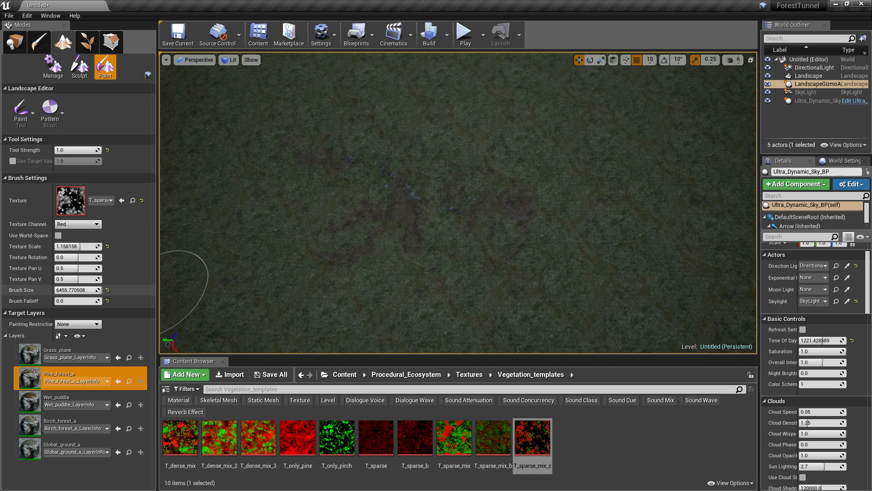
pyautogui.moveTo(86, 289); pyautogui.dragTo(102, 289)
pyautogui.click(490, 208)
pyautogui.click(261, 152)
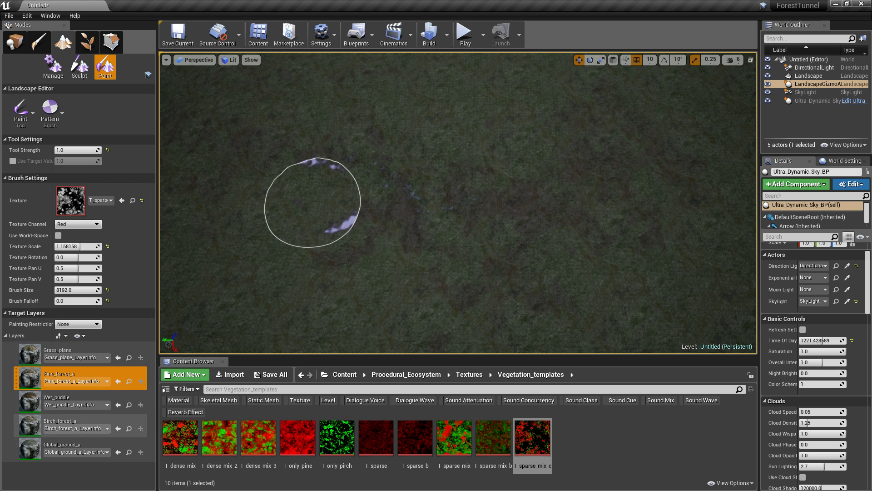
# Paint birch forest patches on the terrain using the Birch_forest_a layer, the Green texture channel and tool strength 10
pyautogui.click(82, 423)
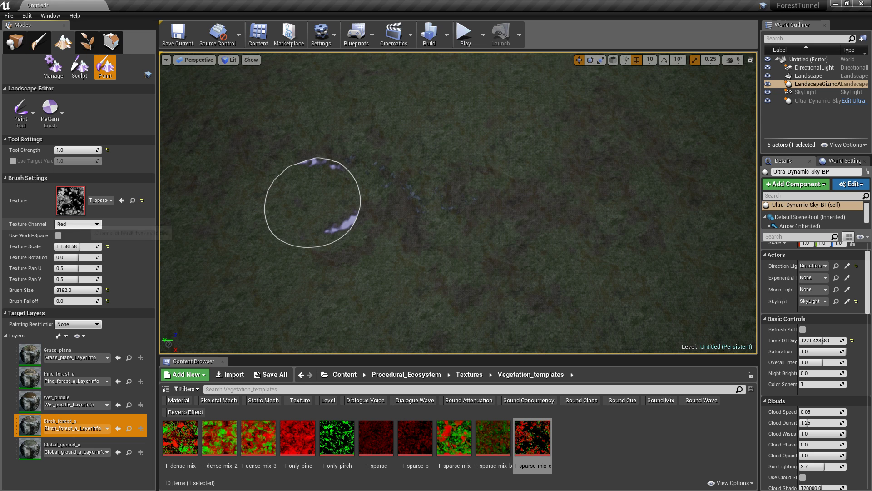
pyautogui.click(78, 224)
pyautogui.click(75, 238)
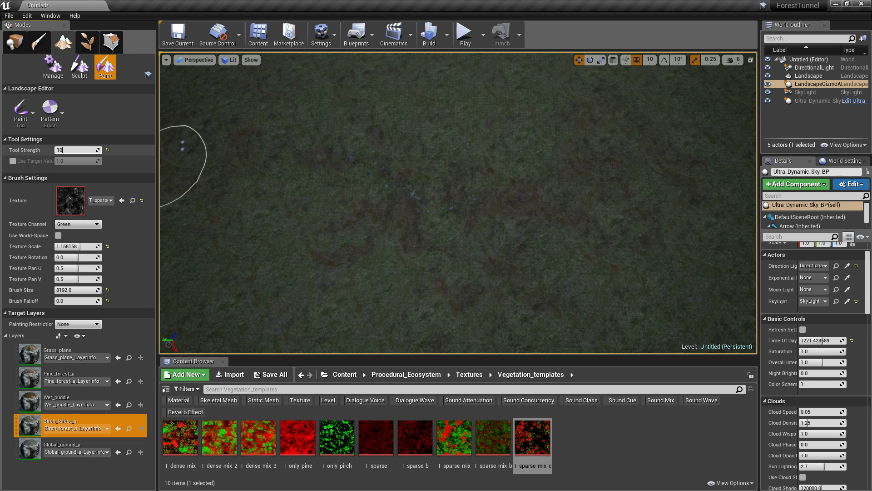
pyautogui.click(331, 257)
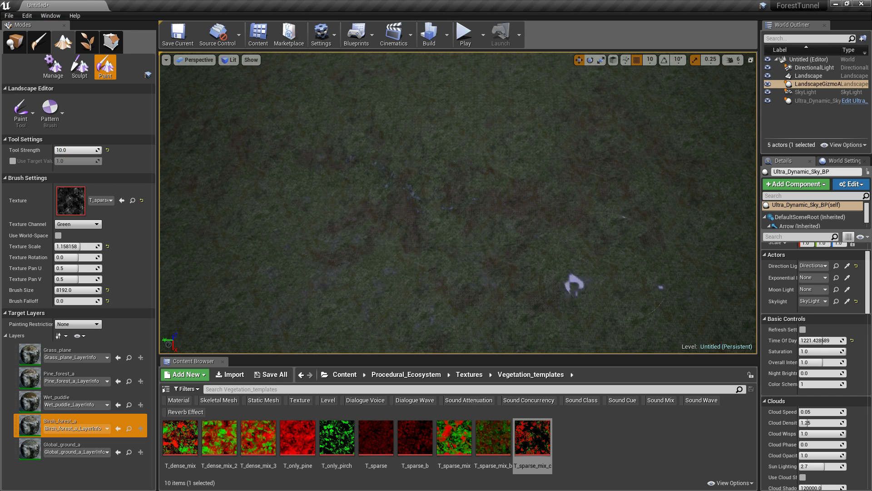
# Raise the viewport camera speed to 8
pyautogui.moveTo(699, 277); pyautogui.dragTo(813, 277, button='right')
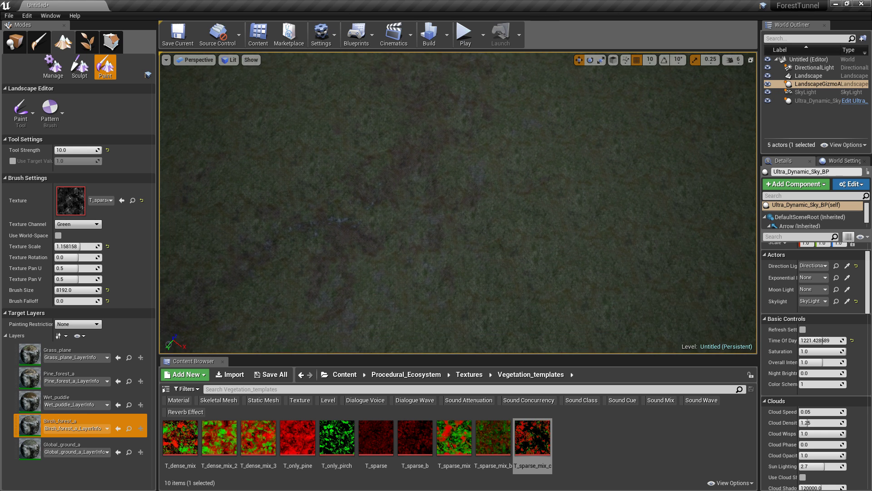
pyautogui.click(734, 59)
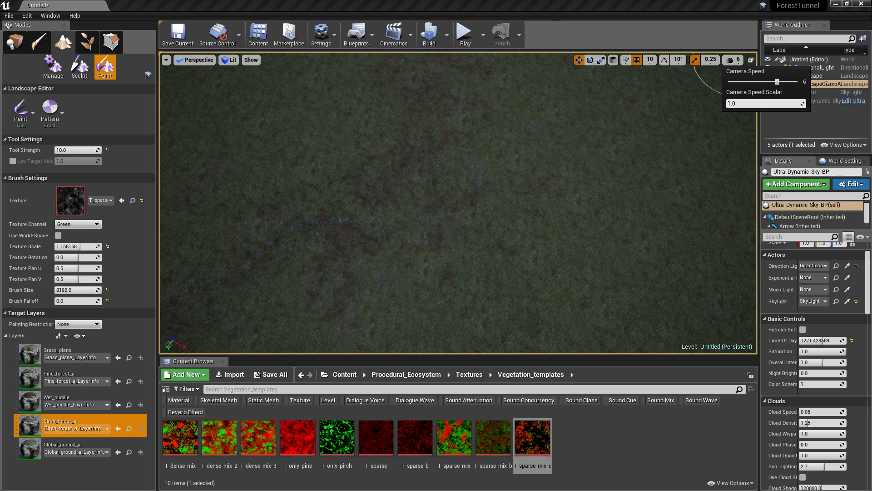
pyautogui.click(797, 82)
pyautogui.moveTo(573, 171); pyautogui.dragTo(457, 172, button='right')
pyautogui.press('s')
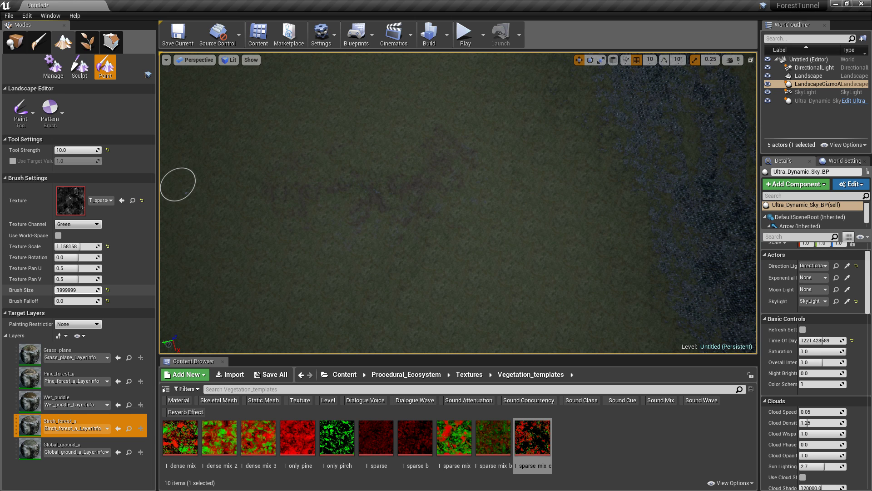
# Enter a brush size of 1999999 and set the pattern brush's texture scale to 0.5
pyautogui.press('Return')
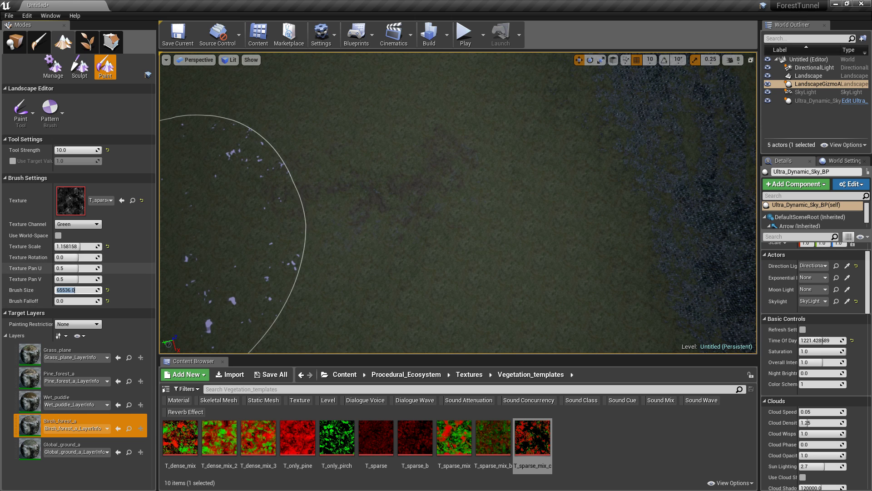
pyautogui.moveTo(75, 246)
pyautogui.mouseDown()
pyautogui.moveTo(101, 246)
pyautogui.moveTo(64, 246)
pyautogui.mouseUp()
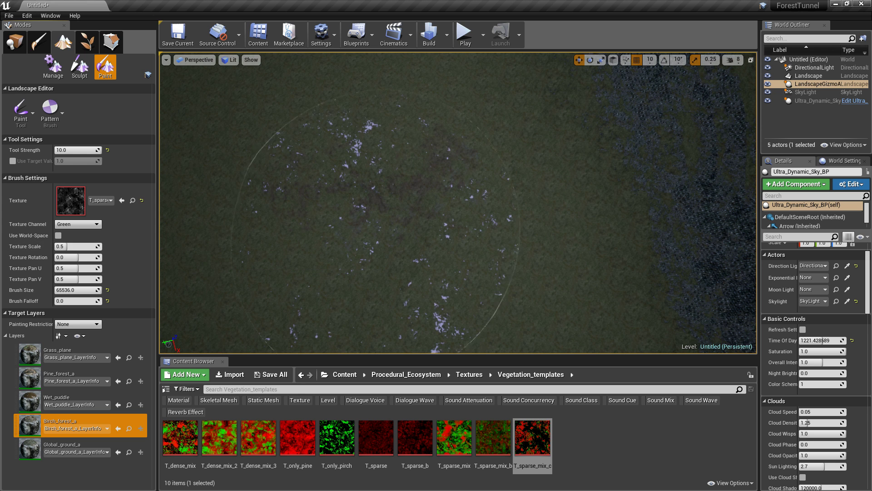
pyautogui.moveTo(382, 219); pyautogui.dragTo(364, 207, button='right')
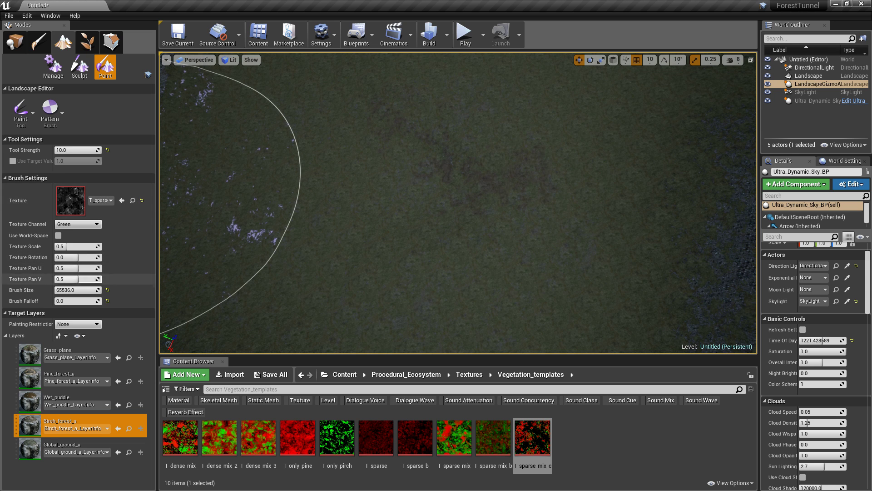
# Set the brush size to 8192 and target the Pine_forest_a layer with the Red texture channel
pyautogui.moveTo(76, 290); pyautogui.dragTo(98, 290)
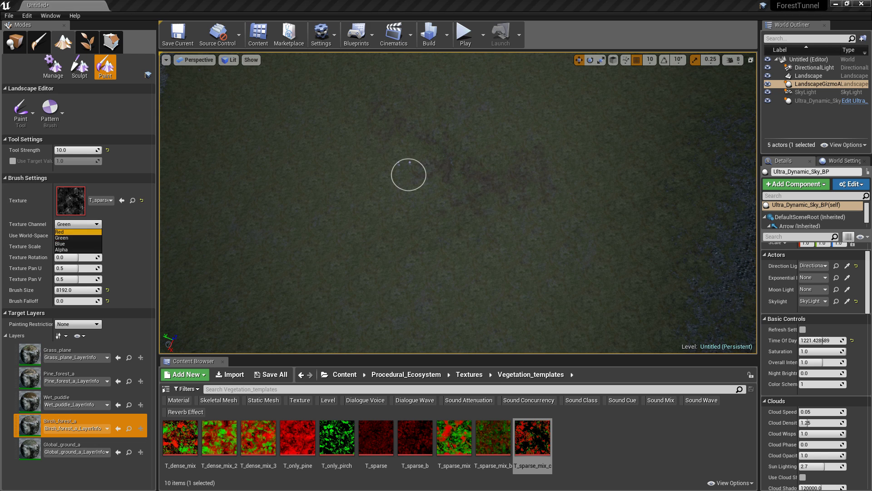
pyautogui.click(69, 377)
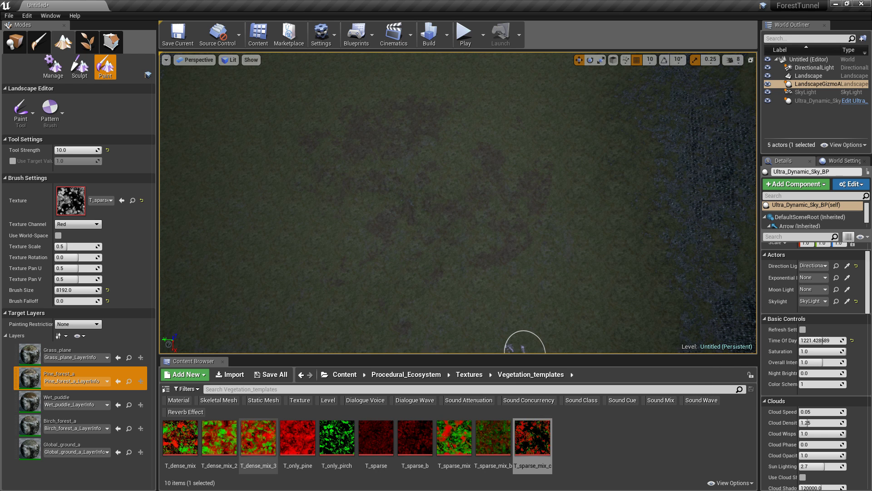
# Paint birch forest patches on the Birch_forest_a layer using T_dense_mix_2 as the brush texture with the Green texture channel
pyautogui.moveTo(219, 437); pyautogui.dragTo(81, 214)
pyautogui.click(78, 224)
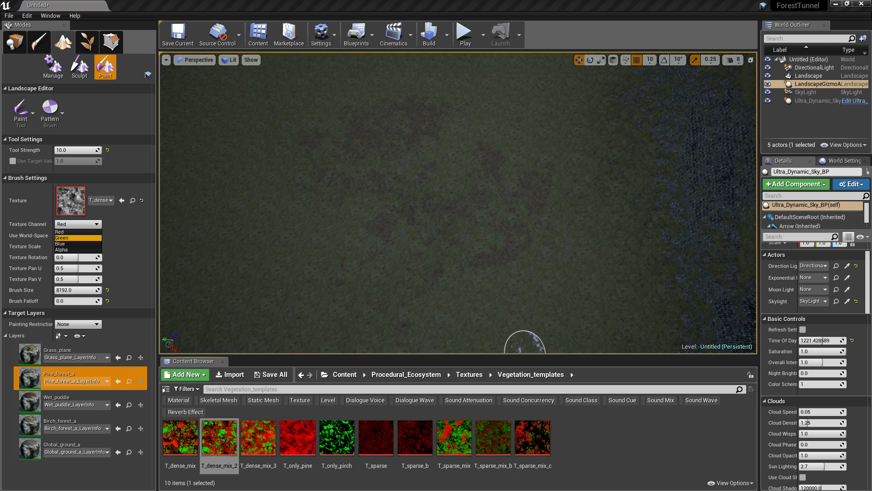
pyautogui.click(64, 238)
pyautogui.click(75, 422)
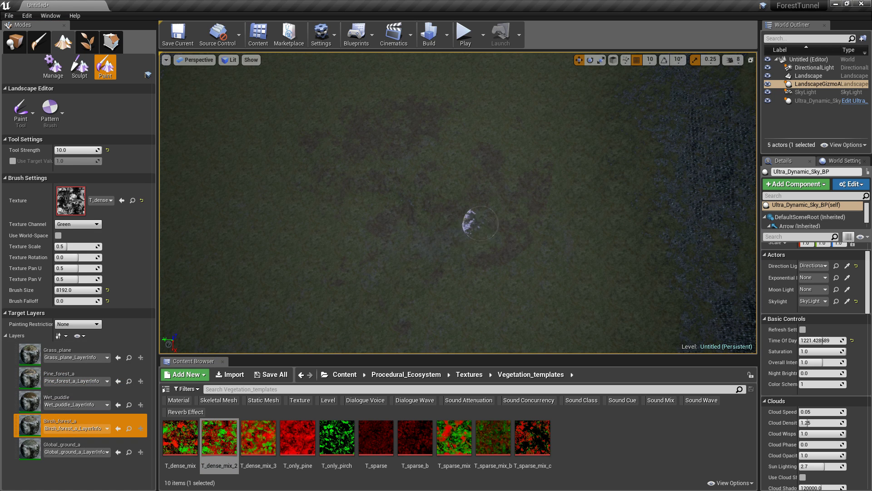
pyautogui.moveTo(480, 224)
pyautogui.mouseDown()
pyautogui.moveTo(458, 189)
pyautogui.moveTo(415, 165)
pyautogui.moveTo(418, 146)
pyautogui.mouseUp()
pyautogui.moveTo(452, 264)
pyautogui.mouseDown()
pyautogui.moveTo(334, 214)
pyautogui.moveTo(367, 209)
pyautogui.moveTo(324, 223)
pyautogui.mouseUp()
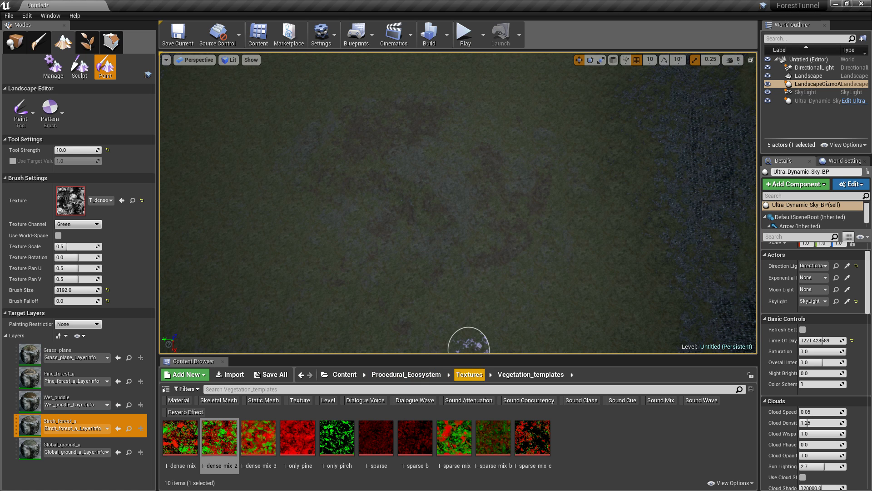
# Open the Ecosystem folder inside the Meshes folder of Procedural_Ecosystem
pyautogui.click(405, 374)
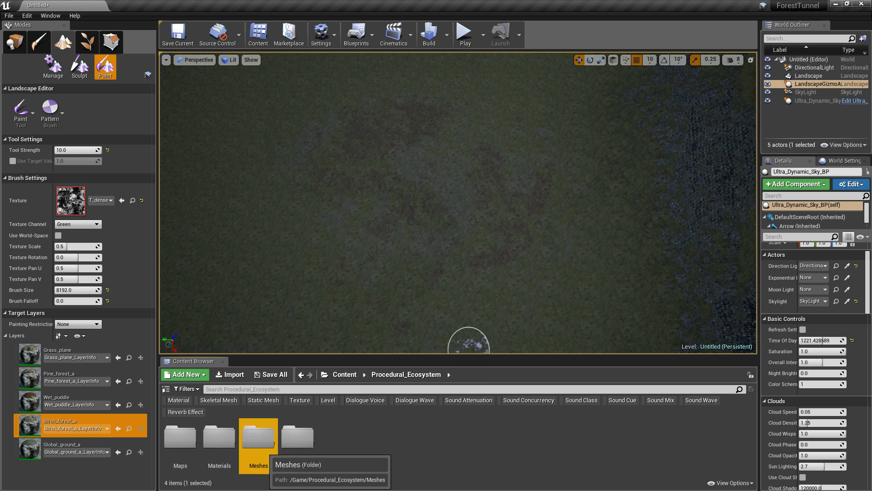
pyautogui.doubleClick(258, 437)
pyautogui.click(180, 437)
pyautogui.doubleClick(180, 438)
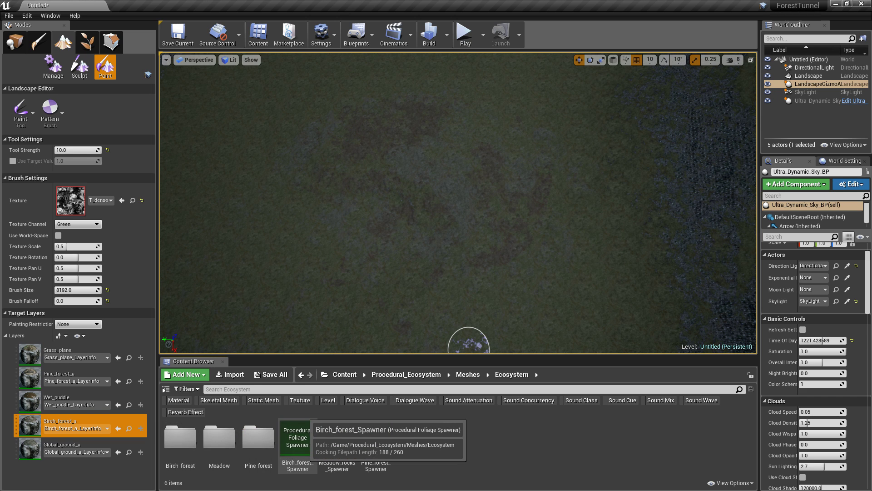
pyautogui.hotkey('ctrl', 'a')
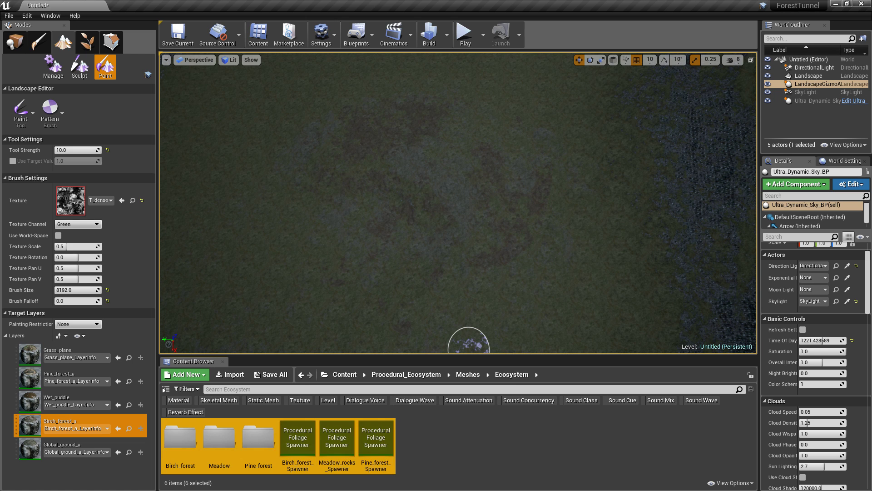
# Place the Birch_forest_Spawner, Meadow_rocks_Spawner and Pine_forest_Spawner assets together near the middle of the painted terrain
pyautogui.click(376, 437)
pyautogui.keyDown('shift'); pyautogui.click(297, 437); pyautogui.keyUp('shift')
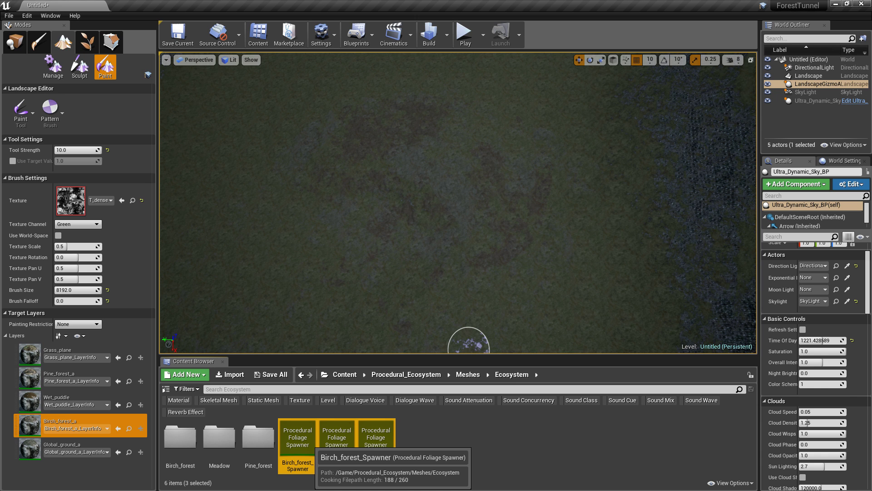
pyautogui.rightClick(310, 442)
pyautogui.moveTo(469, 347); pyautogui.dragTo(419, 185)
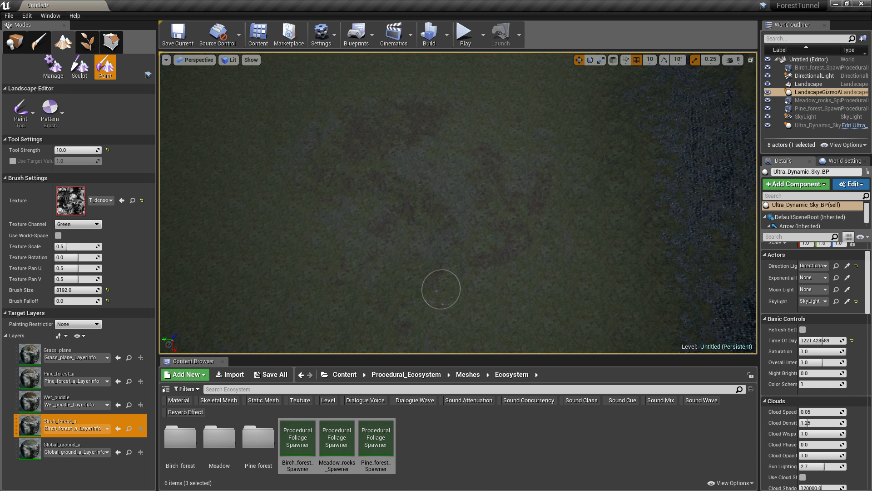
pyautogui.press('w')
pyautogui.moveTo(441, 289); pyautogui.dragTo(432, 282, button='right')
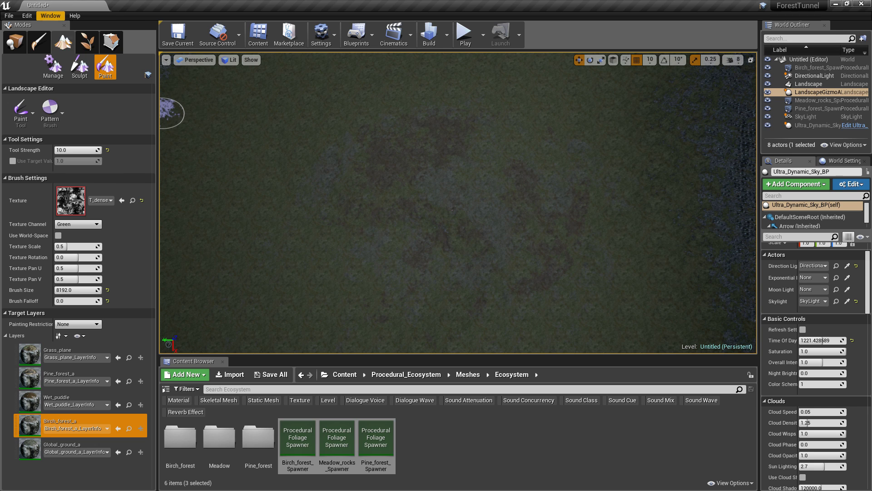
pyautogui.click(51, 16)
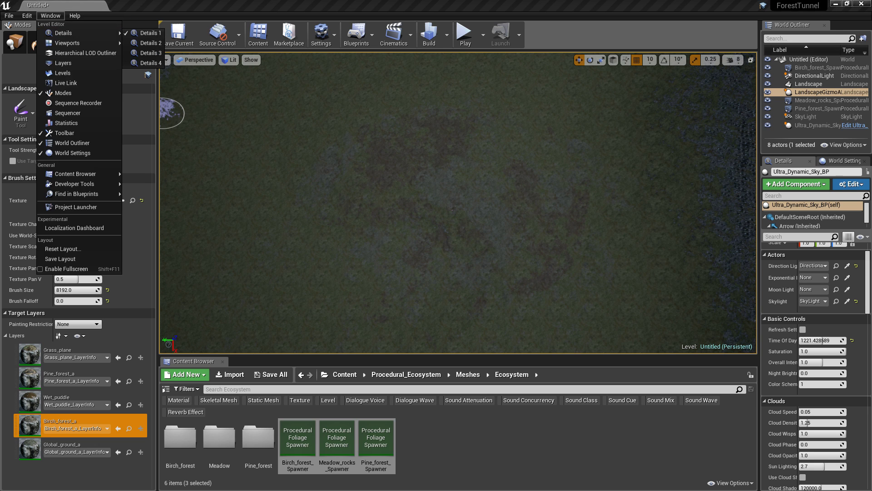
pyautogui.click(27, 15)
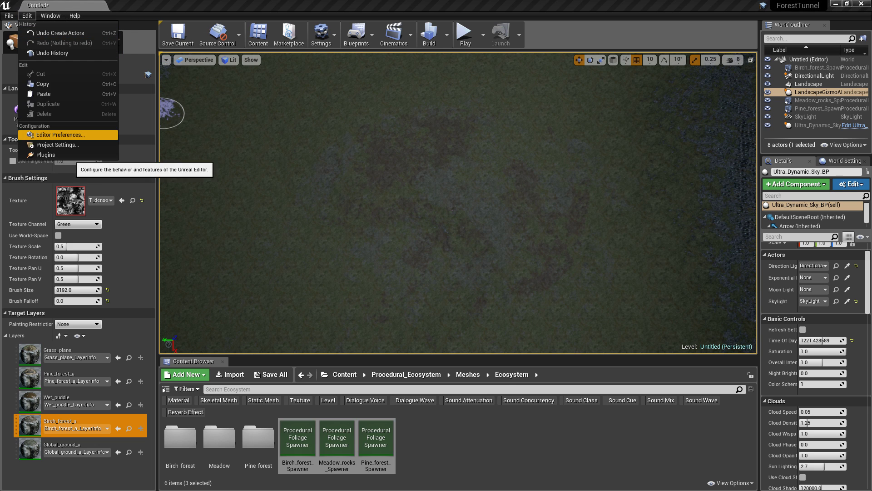
pyautogui.click(58, 144)
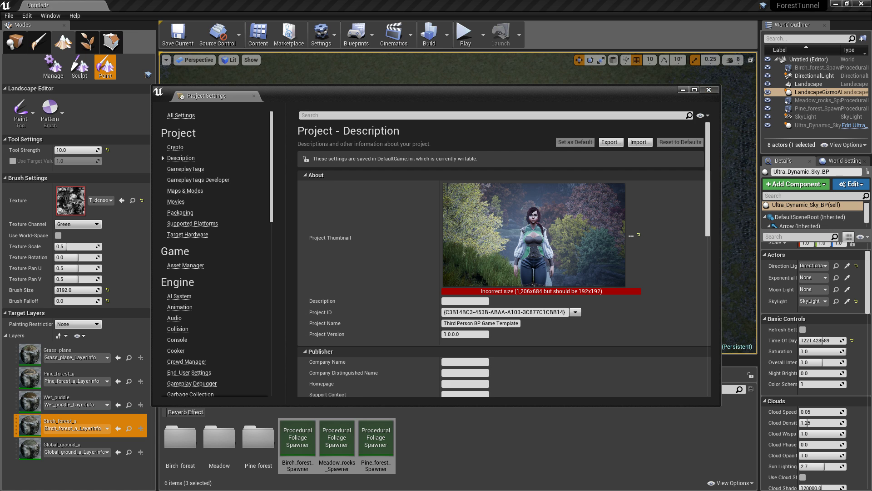
pyautogui.click(708, 89)
# Check the Procedural Foliage option in the Experimental section of the Editor Preferences
pyautogui.click(27, 15)
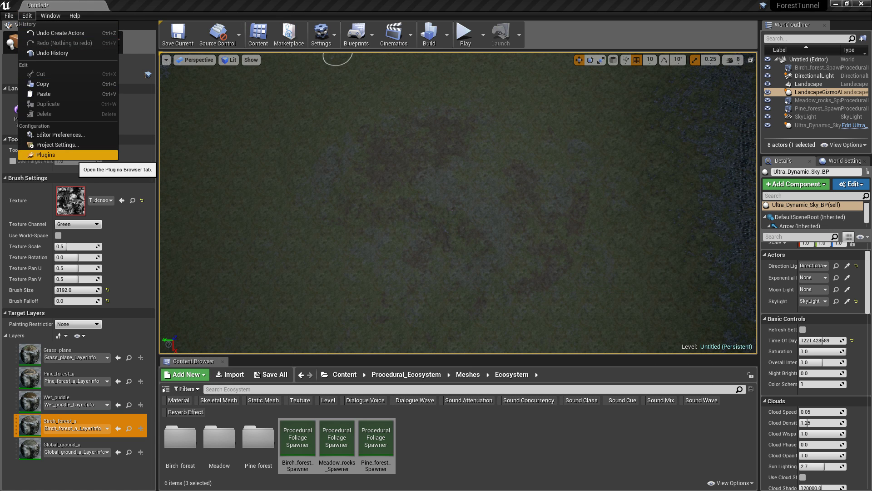
pyautogui.click(60, 135)
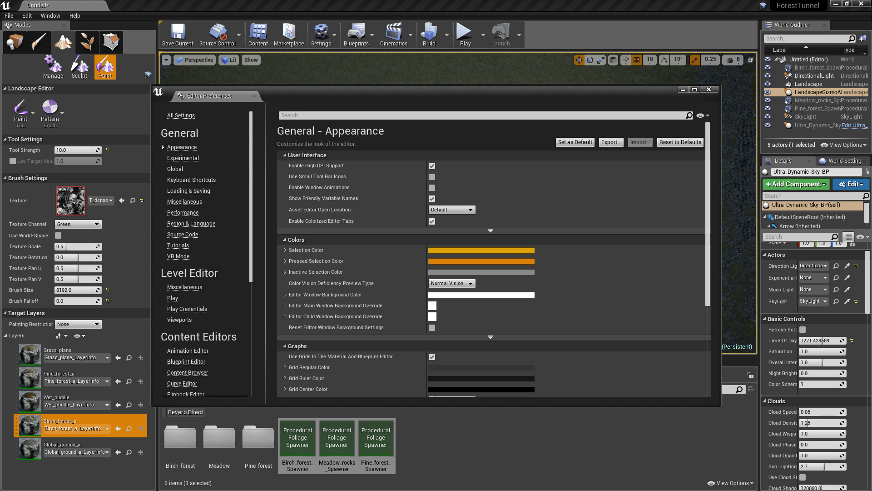
pyautogui.click(183, 158)
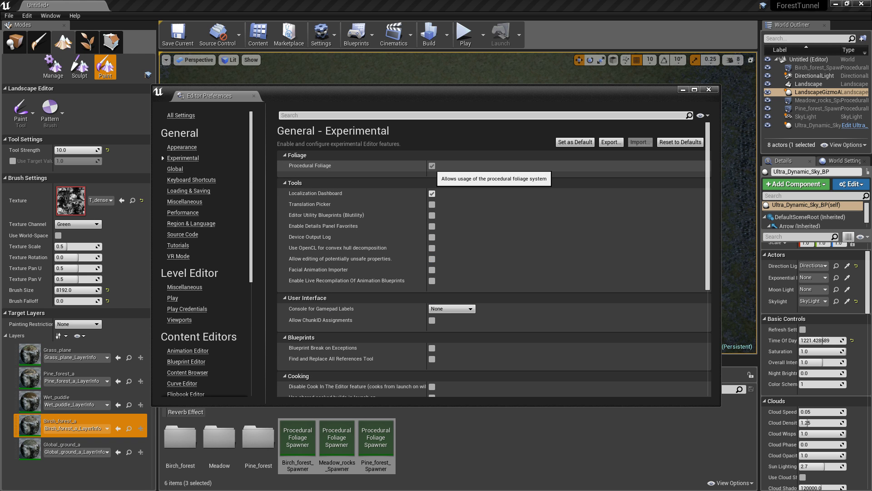
pyautogui.click(709, 89)
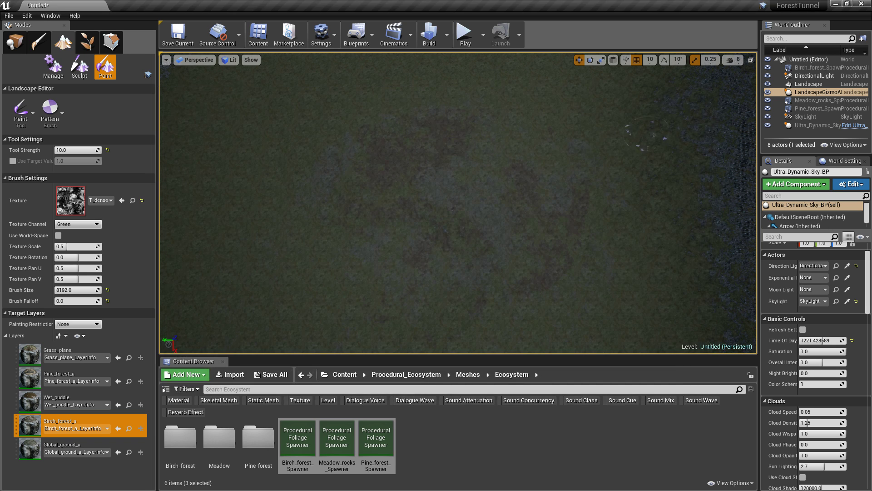
# In Place mode, scale the birch forest, meadow rocks and pine forest spawner volumes together along all three axes to enclose the painted terrain
pyautogui.moveTo(454, 200); pyautogui.dragTo(464, 223, button='right')
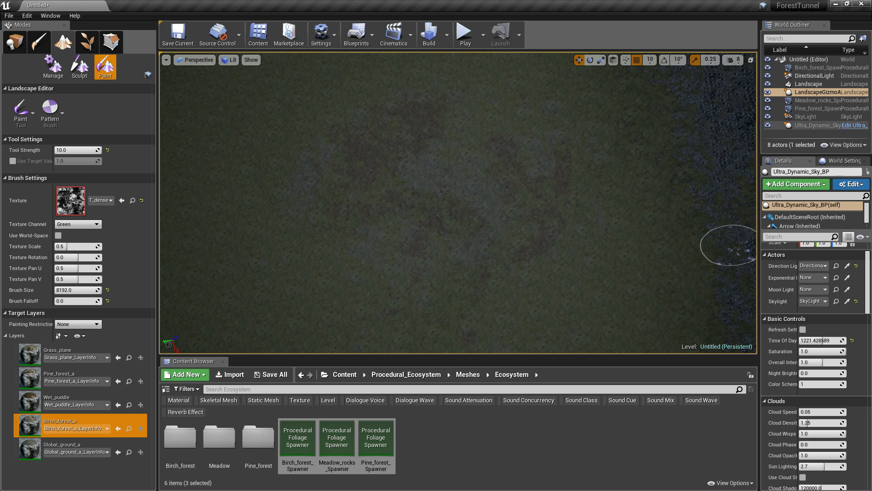
pyautogui.click(15, 42)
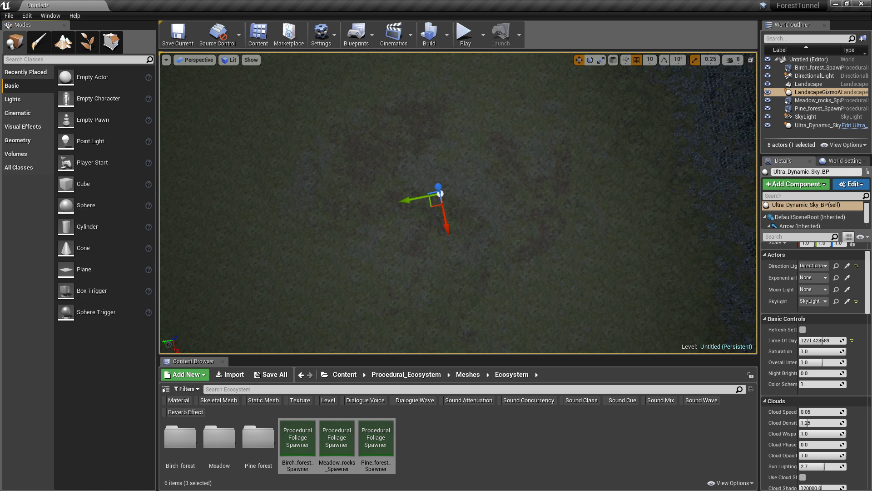
pyautogui.click(793, 109)
pyautogui.keyDown('ctrl'); pyautogui.click(793, 100); pyautogui.keyUp('ctrl')
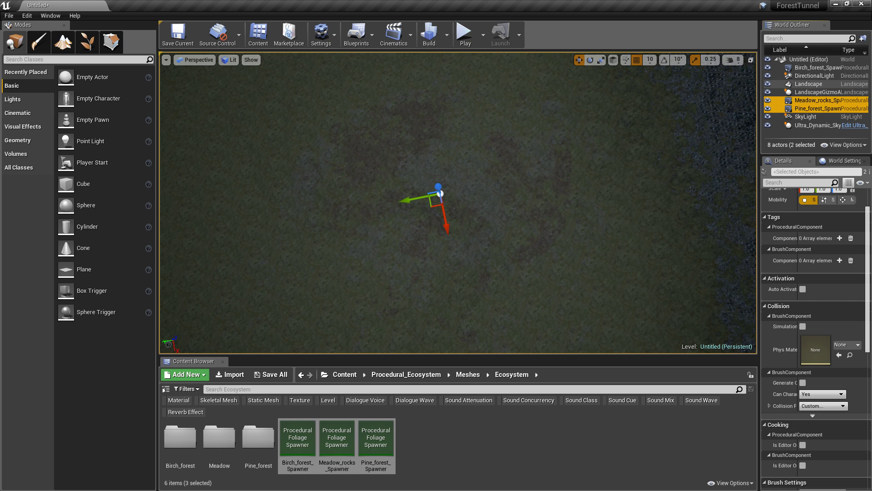
pyautogui.keyDown('ctrl'); pyautogui.click(793, 68); pyautogui.keyUp('ctrl')
pyautogui.press('r')
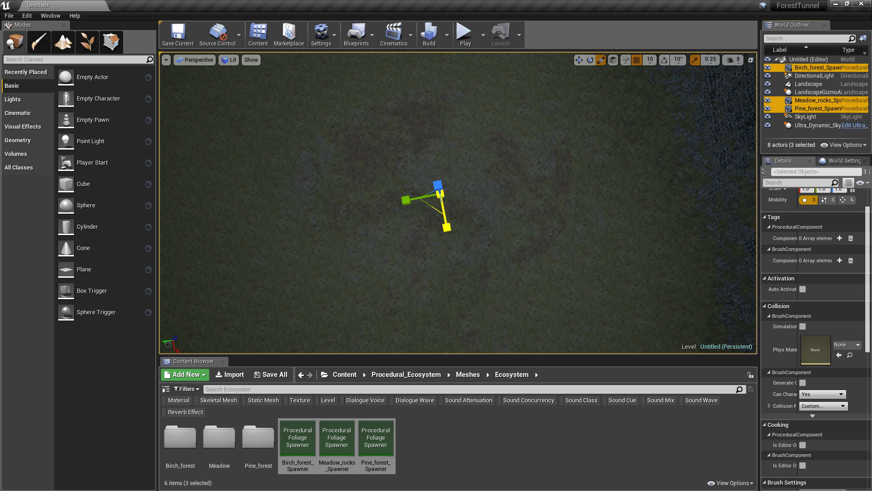
pyautogui.moveTo(405, 200); pyautogui.dragTo(354, 209)
pyautogui.moveTo(406, 200); pyautogui.dragTo(292, 205)
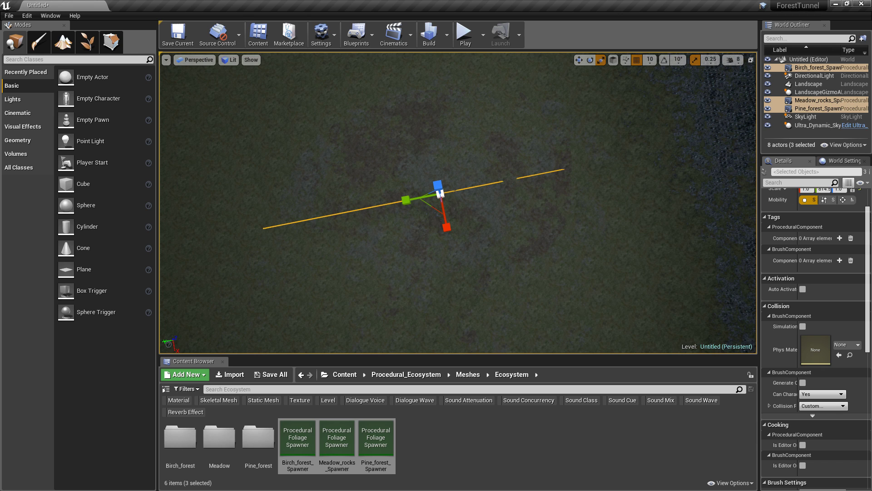
pyautogui.moveTo(447, 227); pyautogui.dragTo(484, 392)
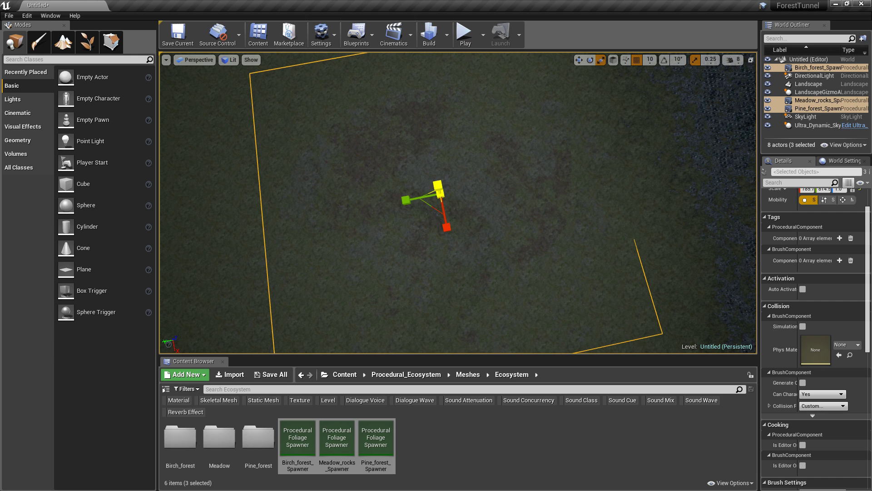
pyautogui.moveTo(438, 185); pyautogui.dragTo(426, 134)
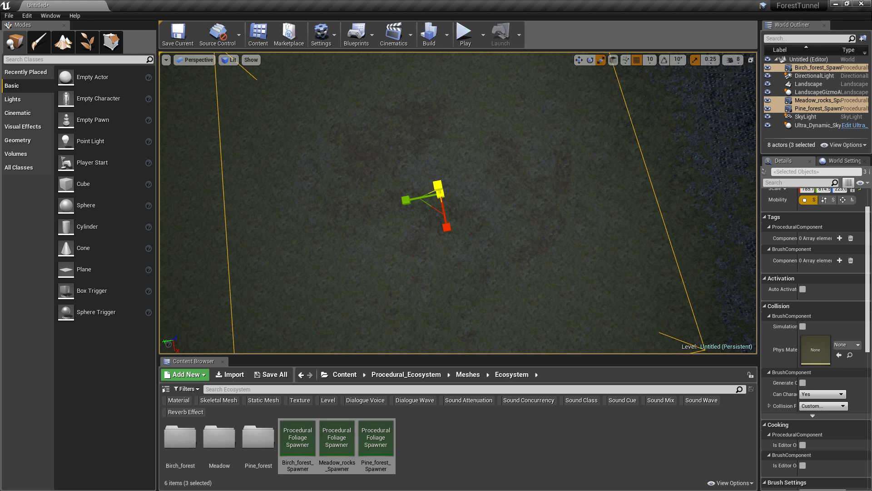
pyautogui.moveTo(437, 191); pyautogui.dragTo(439, 216, button='right')
pyautogui.moveTo(446, 139)
pyautogui.mouseDown(button='right')
pyautogui.moveTo(373, 146)
pyautogui.moveTo(382, 104)
pyautogui.moveTo(359, 120)
pyautogui.moveTo(377, 107)
pyautogui.moveTo(368, 111)
pyautogui.mouseUp(button='right')
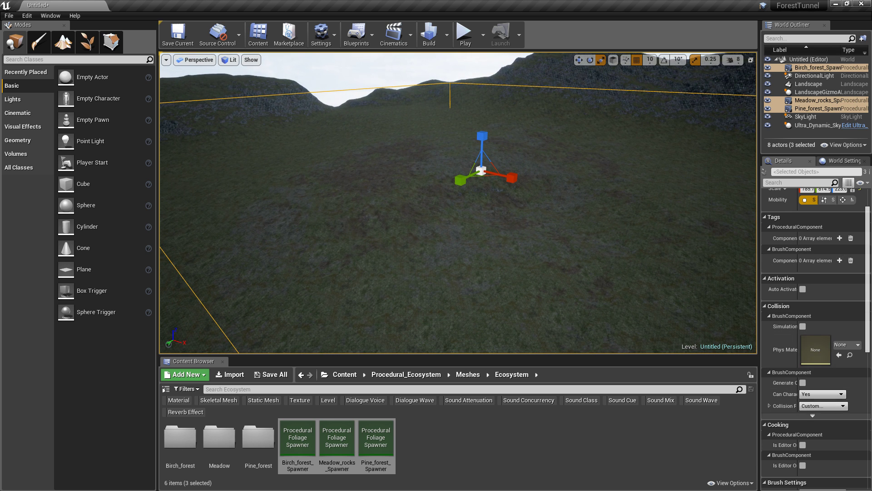
# Disable Allow BSP and Allow Static Mesh in the procedural foliage settings of the three selected spawner volumes
pyautogui.scroll(-12, 816, 412)
pyautogui.scroll(-4, 813, 345)
pyautogui.click(803, 384)
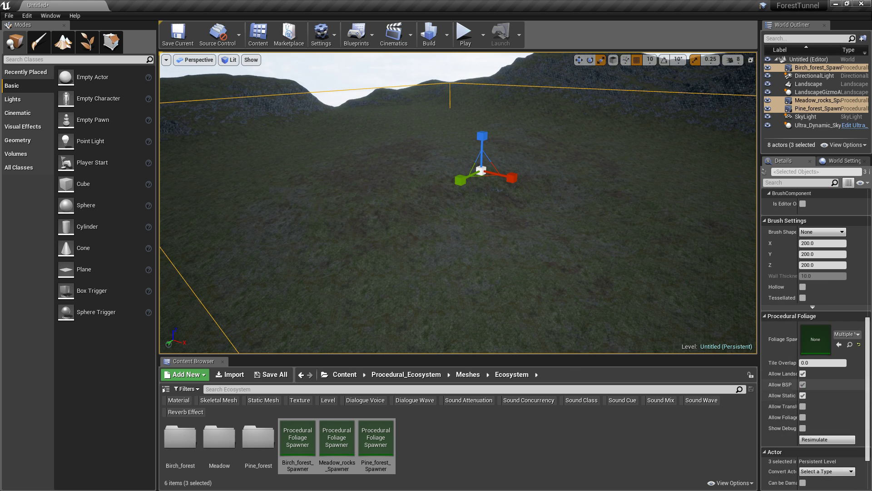
pyautogui.click(802, 395)
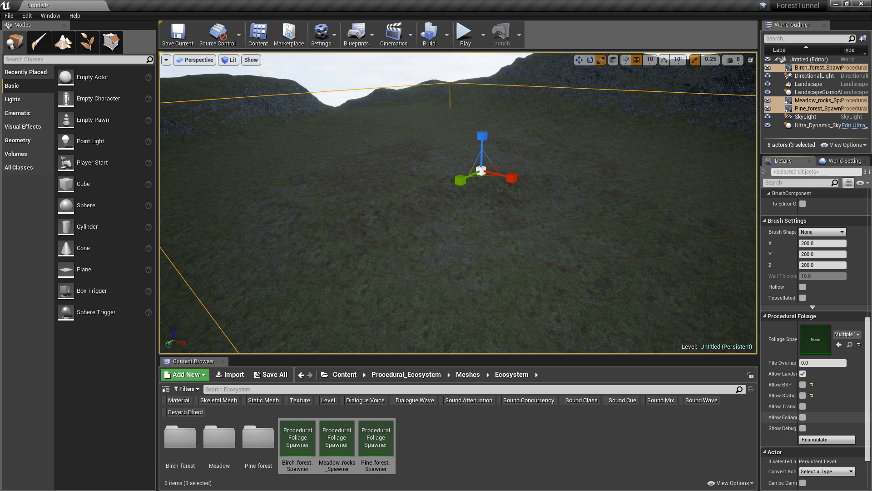
# Set the Tile Overlap of the three foliage volumes to 5 and resimulate them to generate the forest
pyautogui.click(813, 363)
pyautogui.write('5')
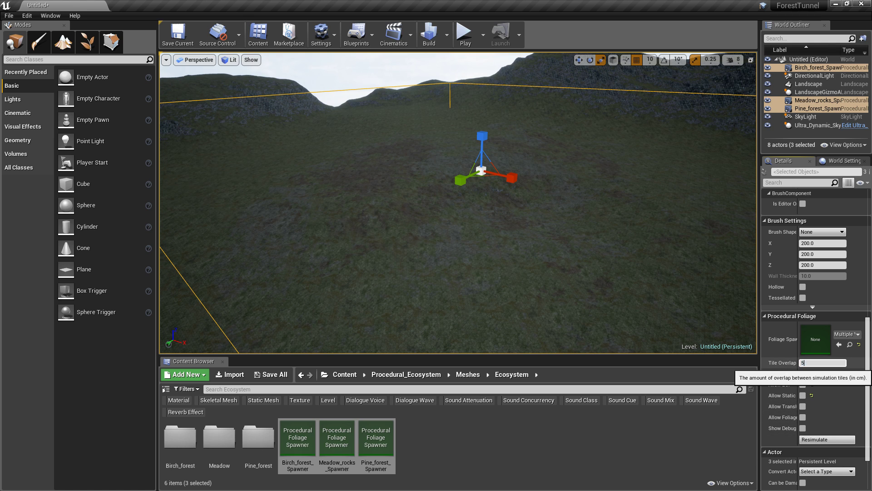
pyautogui.press('Return')
pyautogui.click(818, 439)
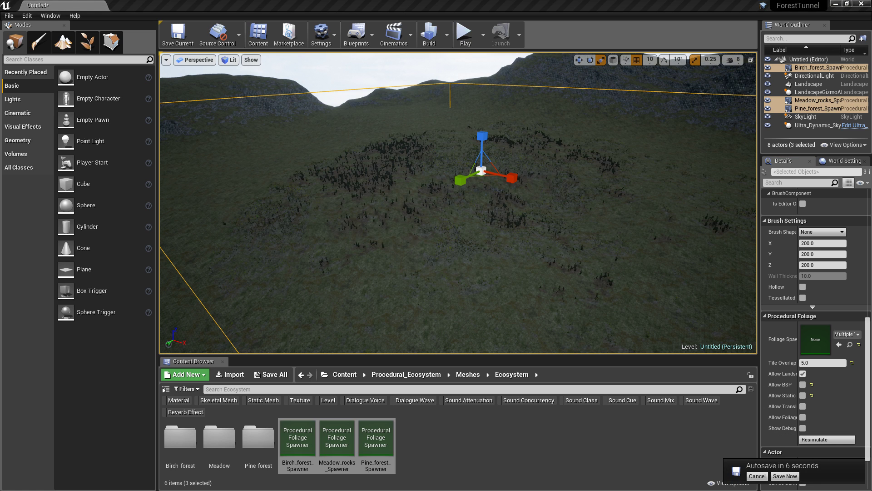
# Fly down into the generated forest and examine the spawned trees and ground foliage up close
pyautogui.moveTo(458, 202); pyautogui.dragTo(450, 218, button='right')
pyautogui.press('w')
pyautogui.press('Up')
pyautogui.press('w')
pyautogui.moveTo(458, 202); pyautogui.dragTo(566, 159, button='right')
pyautogui.press('w')
pyautogui.press('w')
pyautogui.press('w')
# Set the Ultra_Dynamic_Sky_BP actor's Sun Angle to about 65.14 and its Sun Light Intensity to 10.0
pyautogui.click(455, 159)
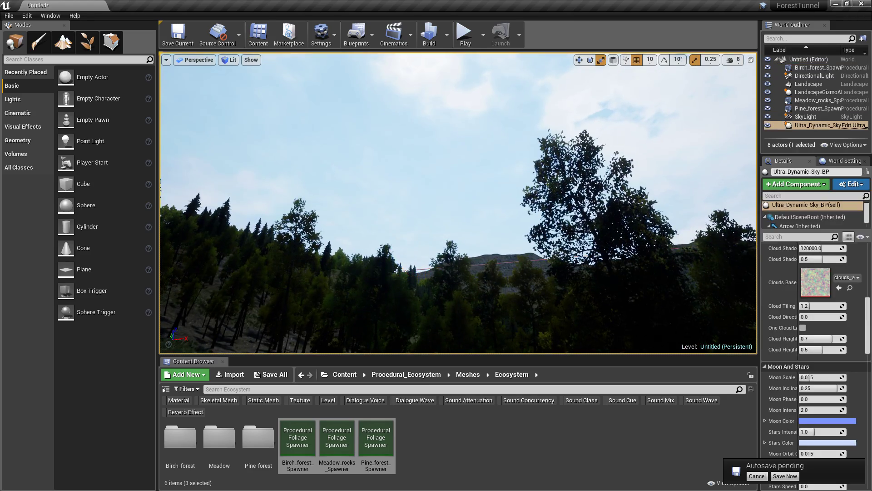
pyautogui.moveTo(454, 159); pyautogui.dragTo(454, 209, button='right')
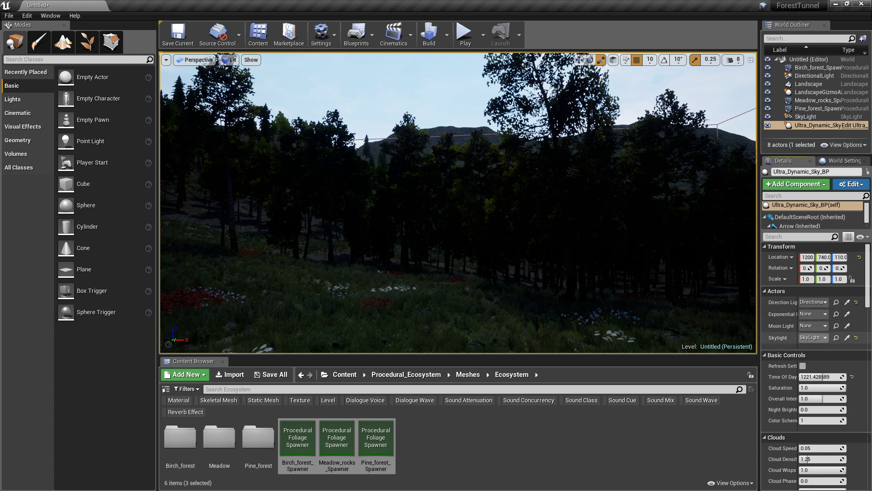
pyautogui.scroll(-4, 822, 318)
pyautogui.scroll(-10, 808, 299)
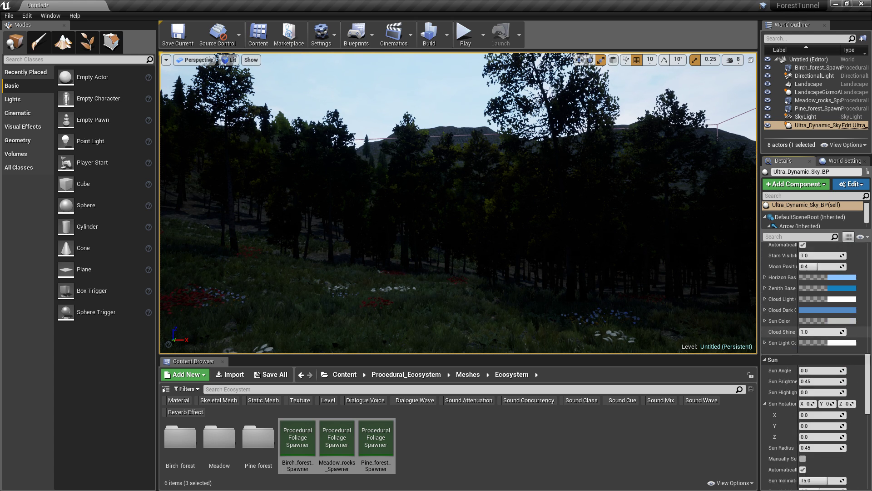
pyautogui.scroll(-2, 781, 339)
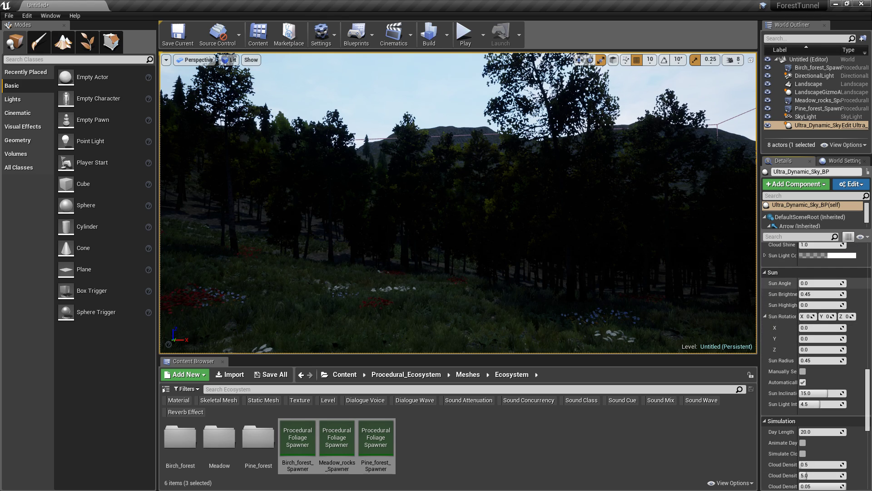
pyautogui.moveTo(803, 283); pyautogui.dragTo(827, 283)
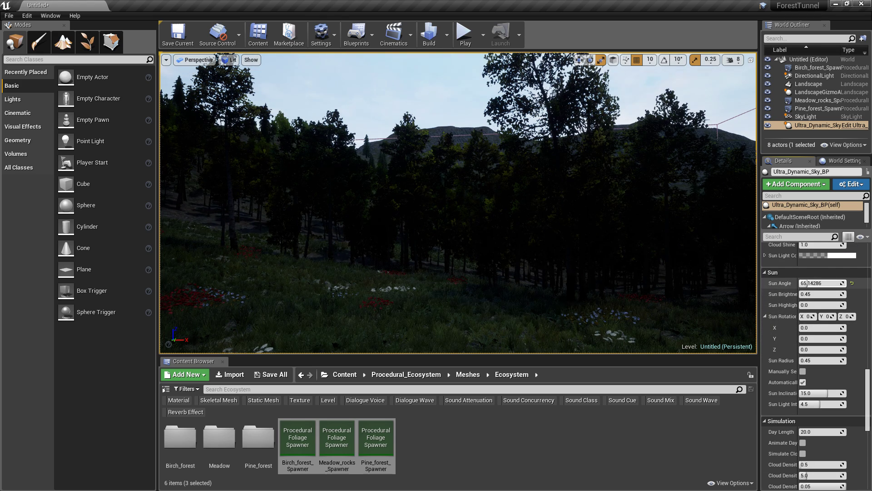
pyautogui.scroll(-5, 801, 283)
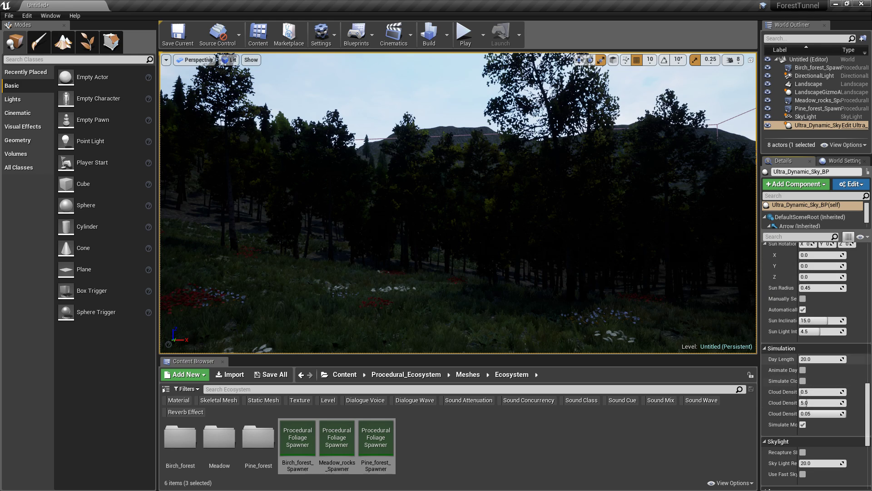
pyautogui.moveTo(813, 331); pyautogui.dragTo(836, 331)
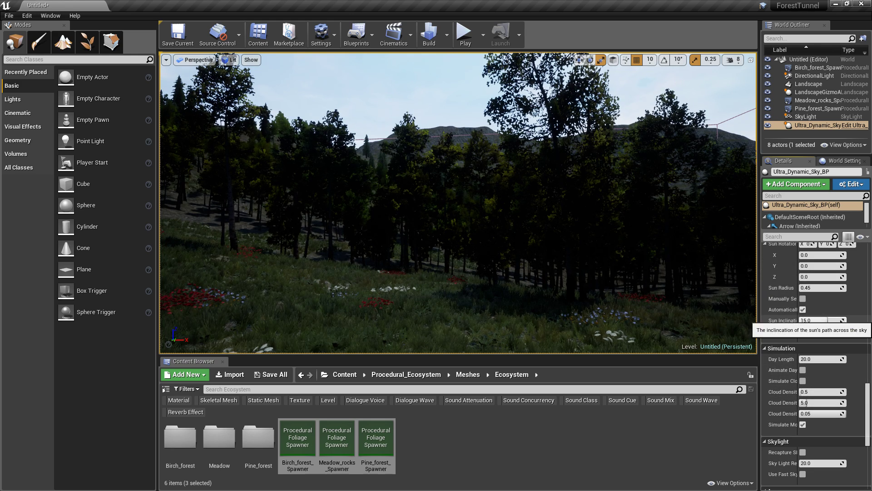
pyautogui.scroll(-5, 781, 381)
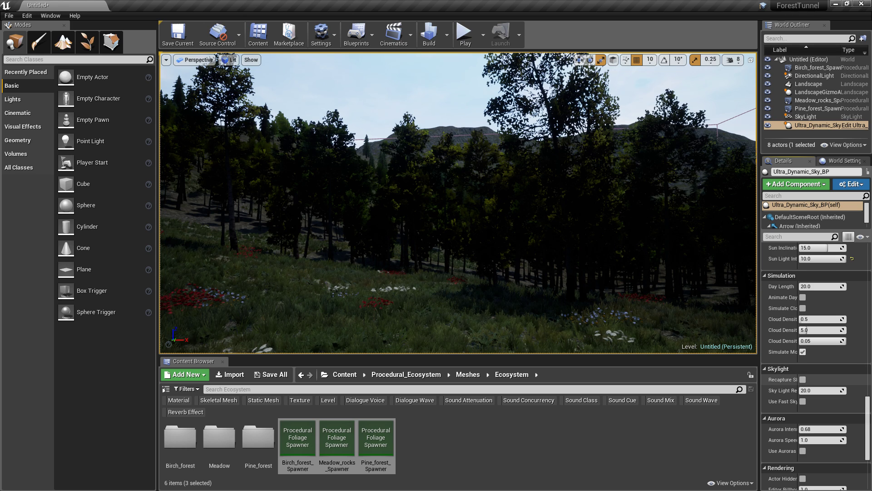
# Try a SkyLight intensity of about 2.29 and reset the intensity to its default of 1.0
pyautogui.scroll(12, 782, 386)
pyautogui.click(806, 116)
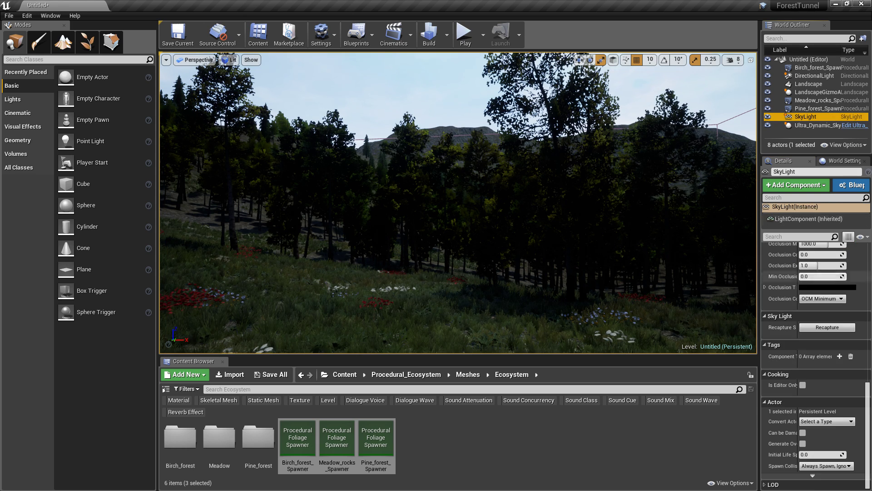
pyautogui.scroll(20, 816, 362)
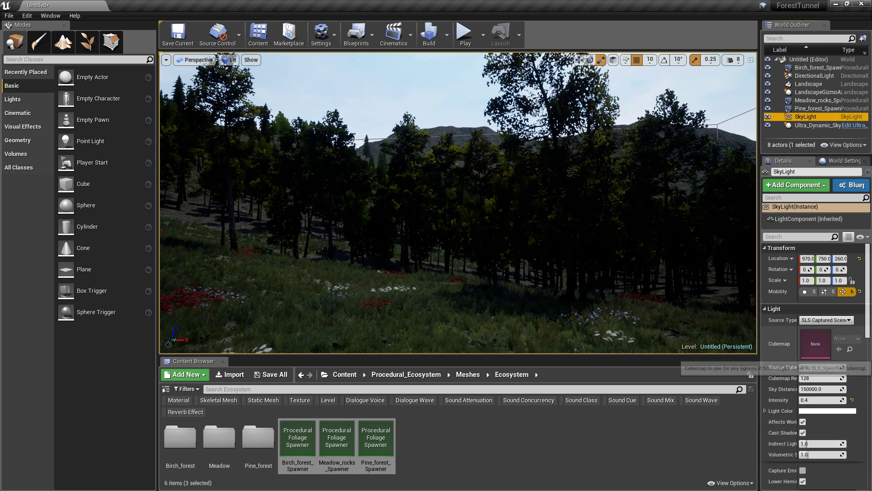
pyautogui.scroll(2, 781, 363)
pyautogui.moveTo(821, 386)
pyautogui.mouseDown()
pyautogui.moveTo(841, 386)
pyautogui.moveTo(801, 386)
pyautogui.moveTo(815, 385)
pyautogui.mouseUp()
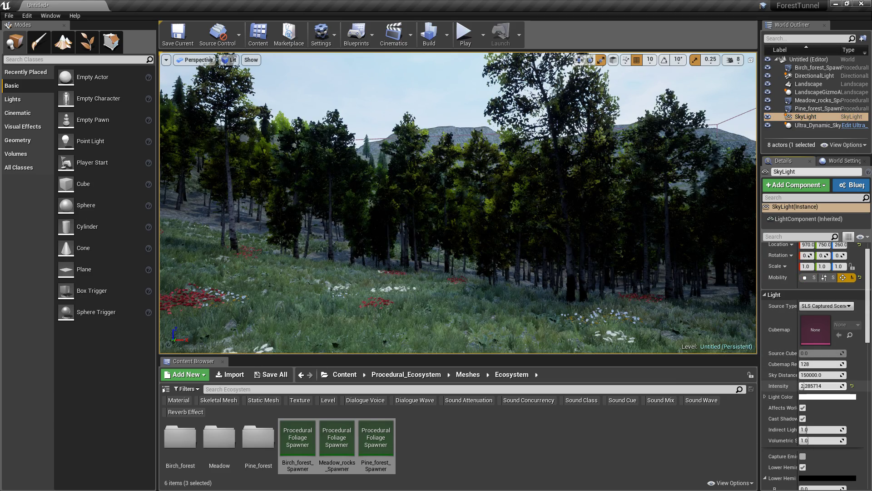
pyautogui.click(852, 386)
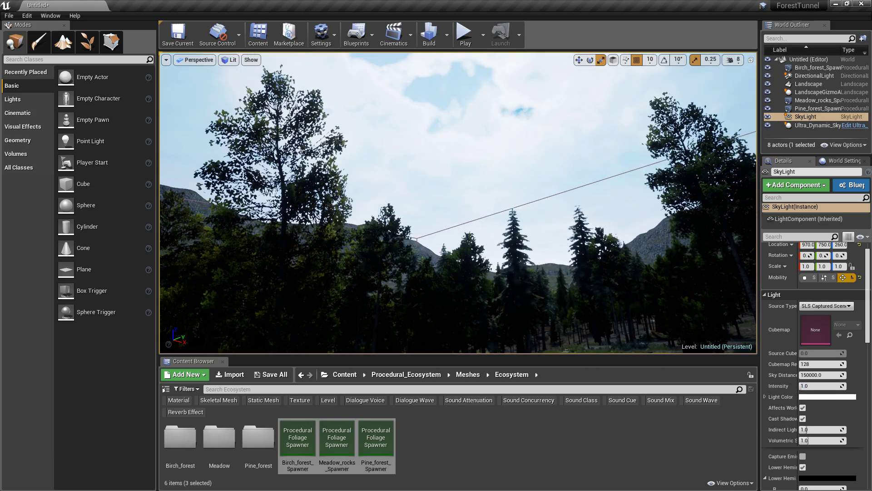
# Set the Ultra_Dynamic_Sky_BP actor's Time Of Day to about 764.29 and its color scheme to 2
pyautogui.click(818, 125)
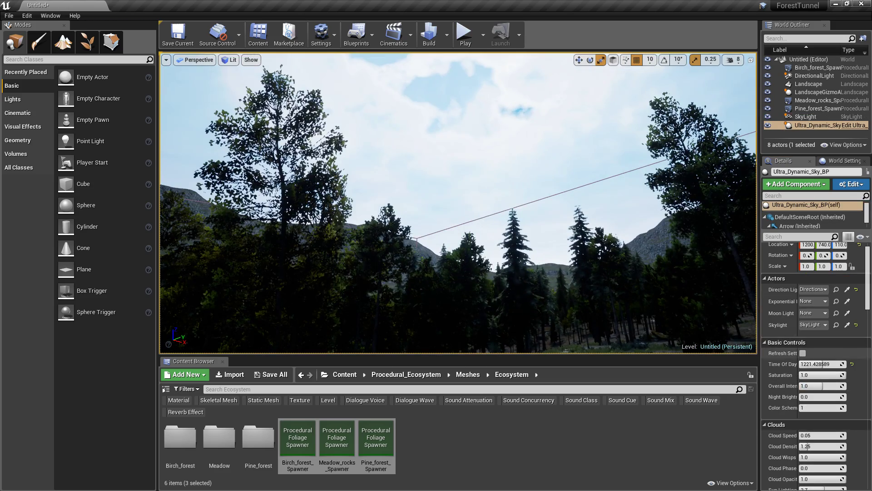
pyautogui.moveTo(824, 378)
pyautogui.mouseDown()
pyautogui.moveTo(773, 378)
pyautogui.moveTo(823, 378)
pyautogui.mouseUp()
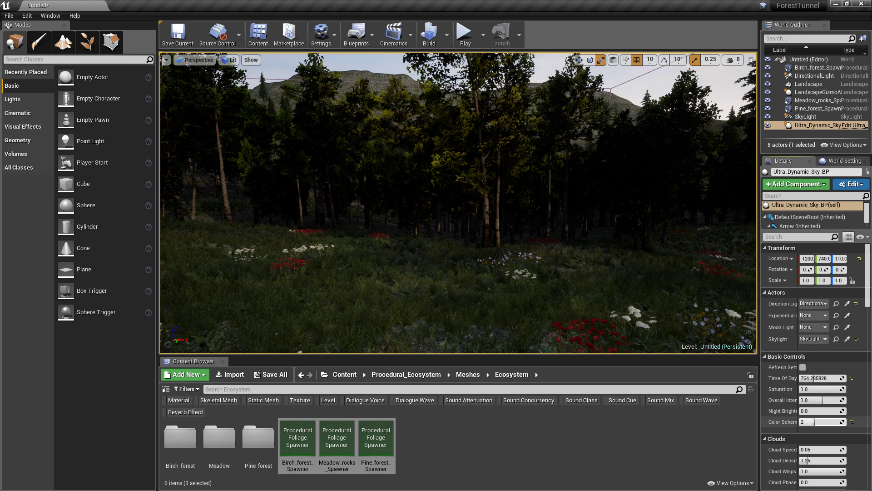
# Raise the Sun Lighting value of the sky's clouds to 5.0
pyautogui.scroll(-7, 808, 461)
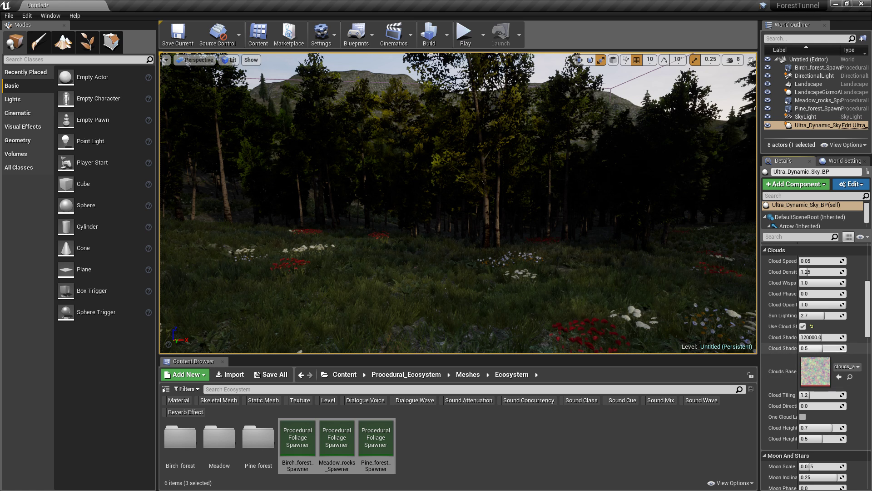
pyautogui.scroll(-3, 808, 441)
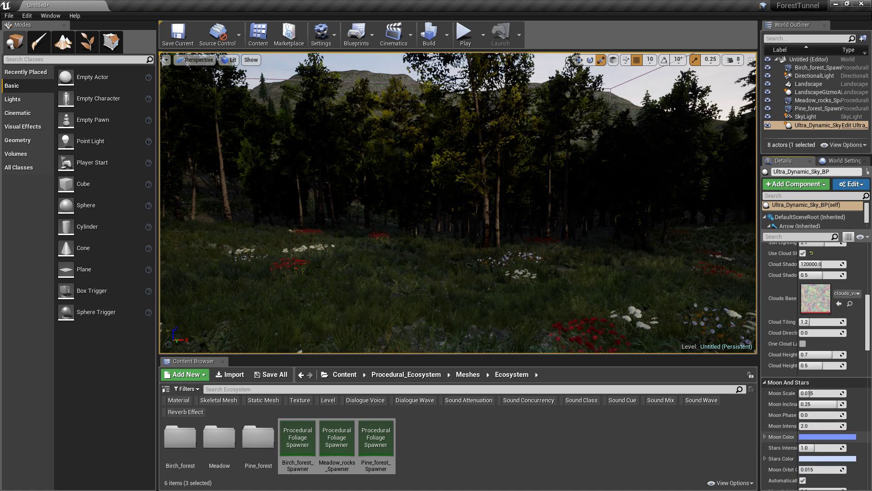
pyautogui.scroll(4, 809, 393)
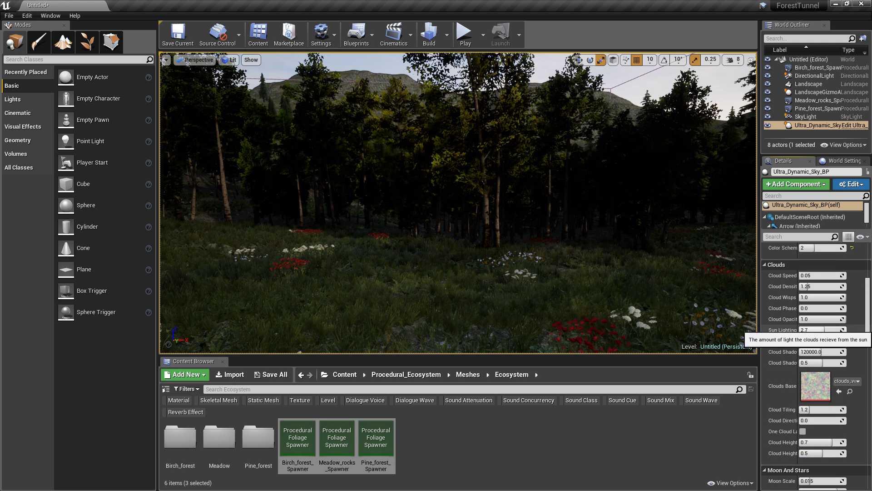
pyautogui.moveTo(813, 330); pyautogui.dragTo(818, 330)
pyautogui.moveTo(458, 203); pyautogui.dragTo(458, 179, button='right')
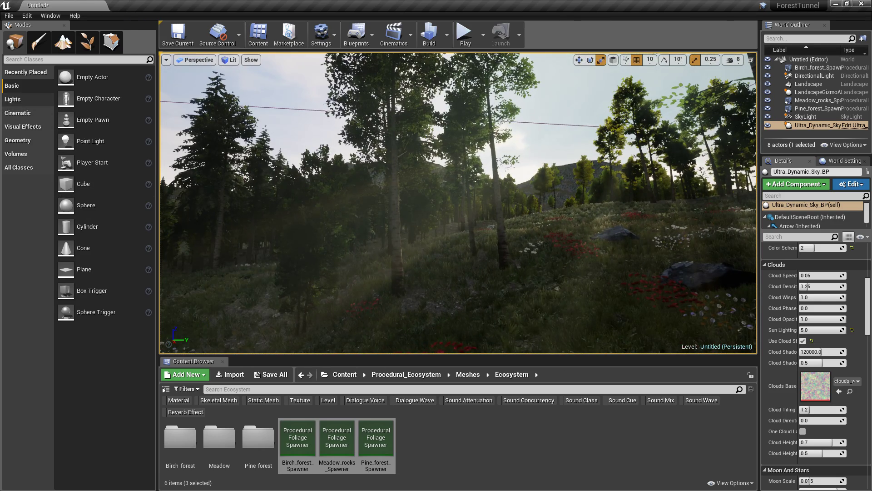
# Place an Exponential Height Fog actor from the visual effects on the forest slope and lower it slightly
pyautogui.click(27, 100)
pyautogui.click(27, 113)
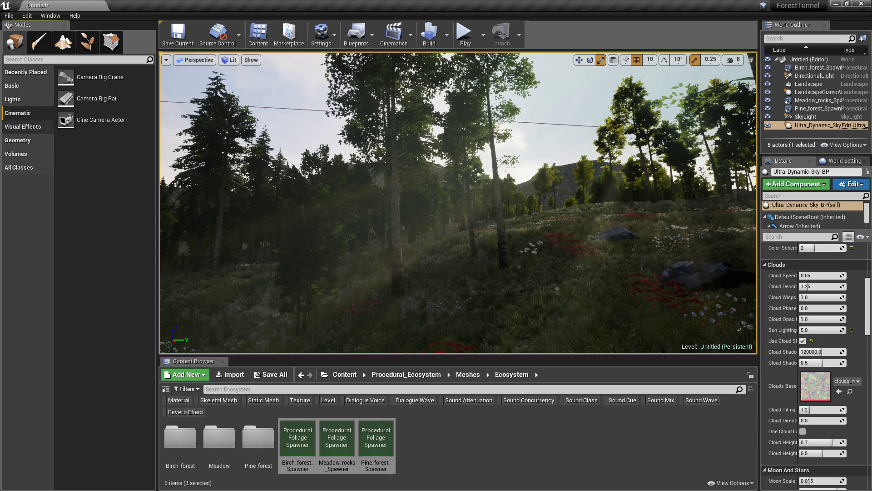
pyautogui.click(22, 127)
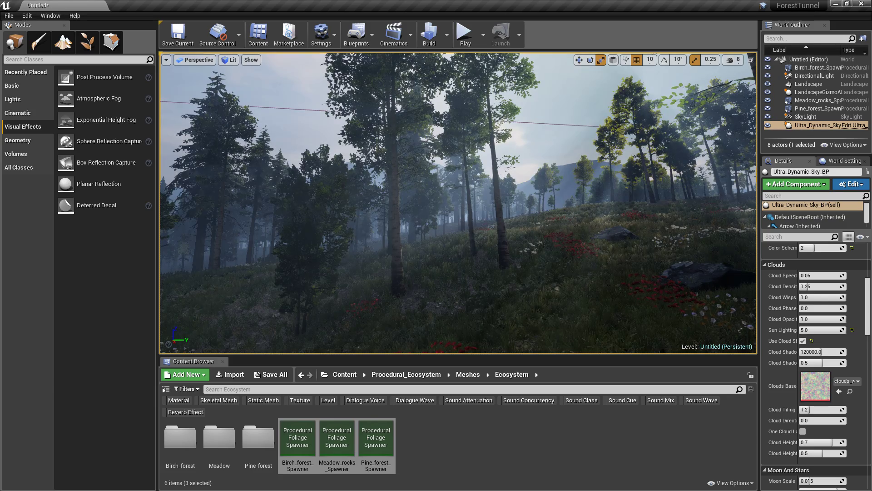
pyautogui.moveTo(106, 120); pyautogui.dragTo(544, 213)
pyautogui.moveTo(544, 180); pyautogui.dragTo(550, 196)
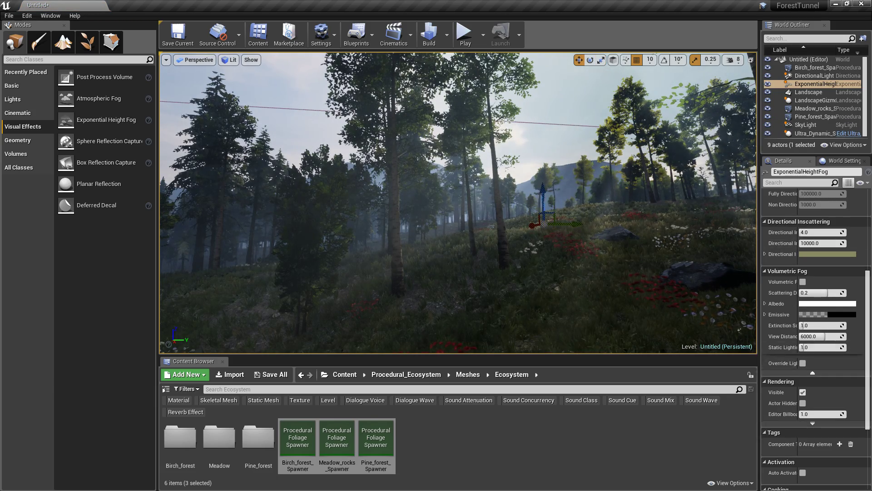
# Enable Volumetric Fog on the Exponential Height Fog and raise its Scattering Distribution to about 0.73
pyautogui.scroll(-2, 813, 318)
pyautogui.scroll(3, 814, 318)
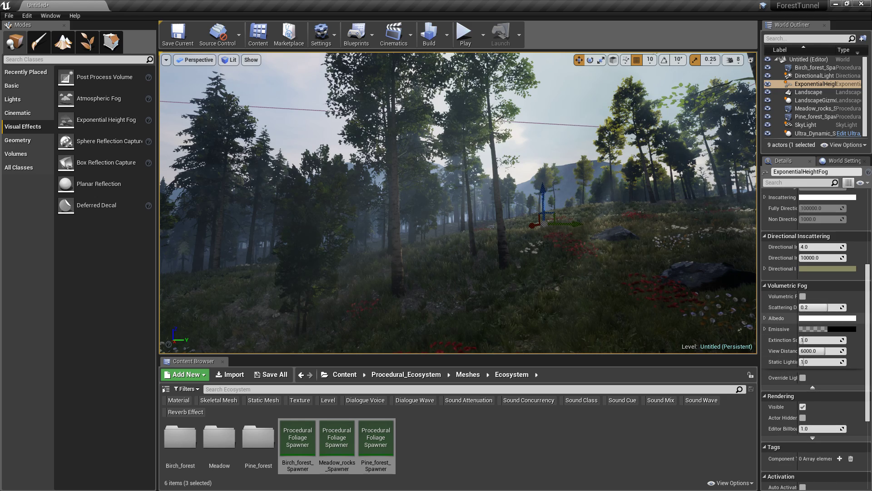
pyautogui.click(803, 296)
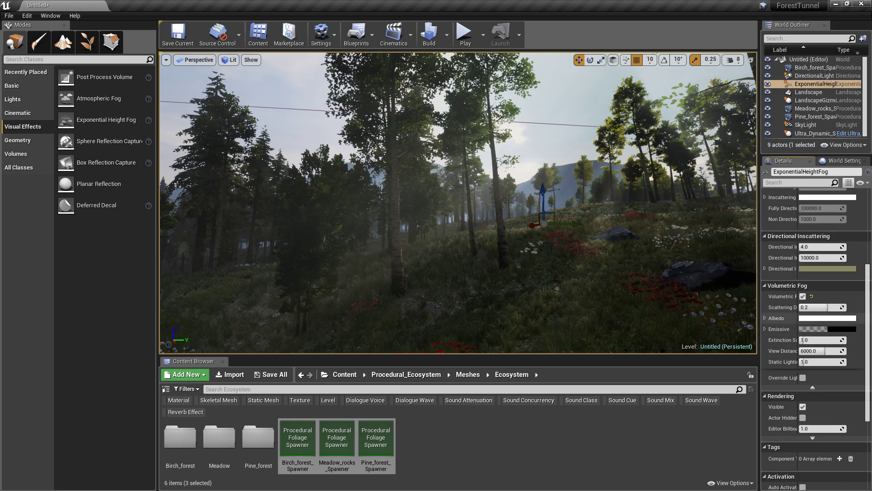
pyautogui.moveTo(818, 307); pyautogui.dragTo(842, 308)
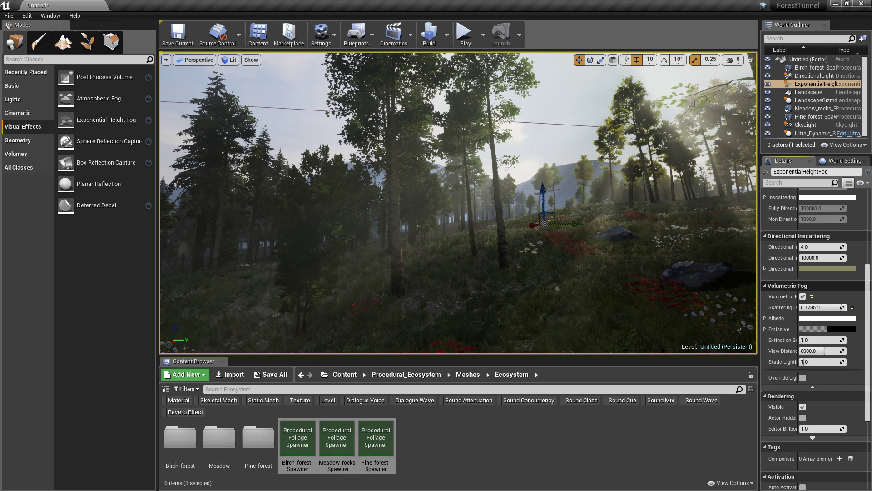
pyautogui.scroll(10, 842, 308)
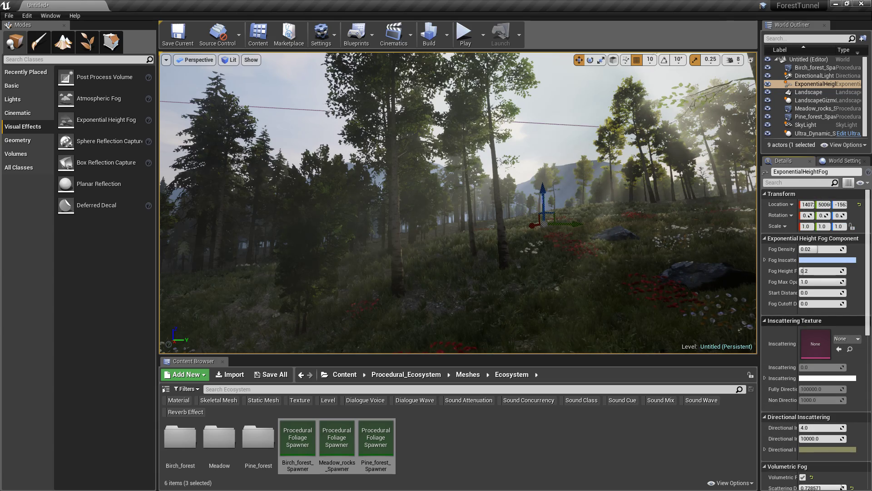
# Place a Post Process Volume in the flower meadow between the trees and enable its Infinite Extent option
pyautogui.moveTo(458, 203); pyautogui.dragTo(657, 203, button='right')
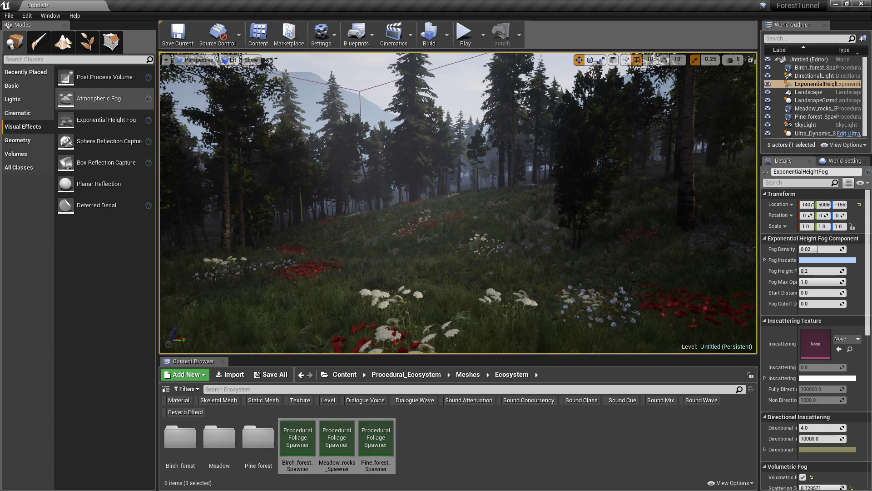
pyautogui.moveTo(77, 77); pyautogui.dragTo(500, 235)
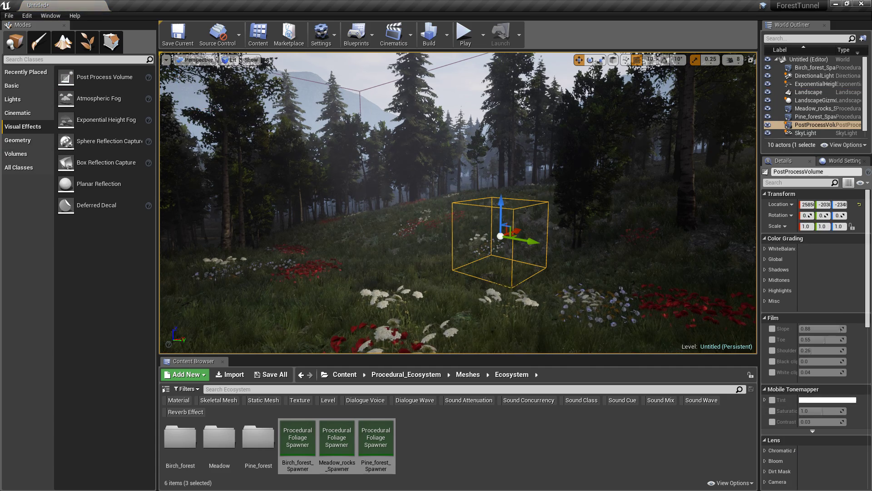
pyautogui.scroll(-10, 816, 338)
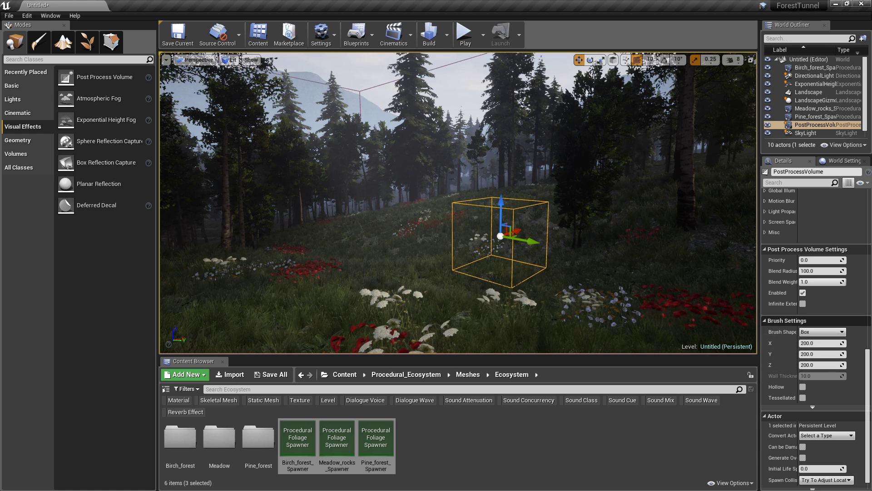
# Enable the Post Process Volume's bloom method, intensity and threshold, and raise the bloom intensity to about 3.66
pyautogui.scroll(8, 816, 338)
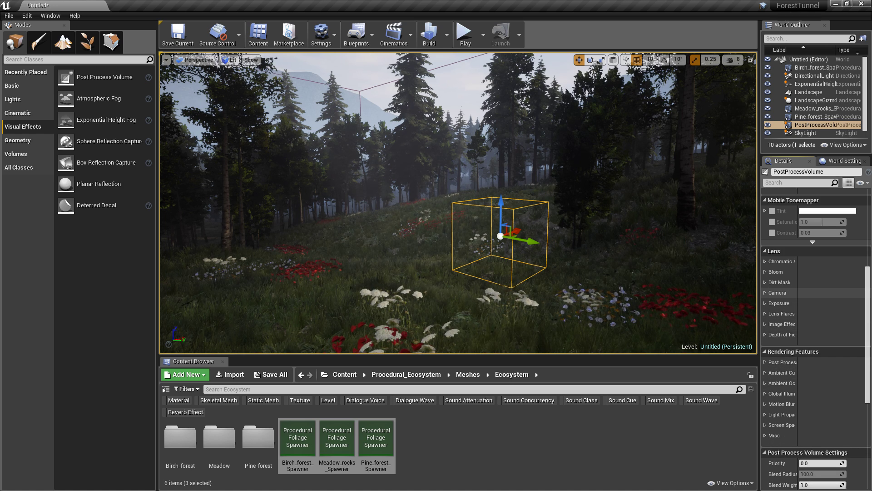
pyautogui.click(776, 272)
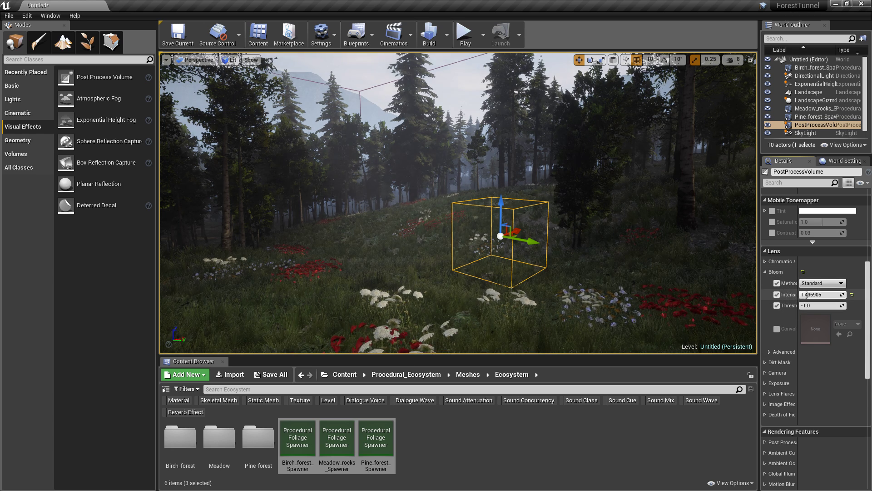
pyautogui.moveTo(807, 294); pyautogui.dragTo(821, 294)
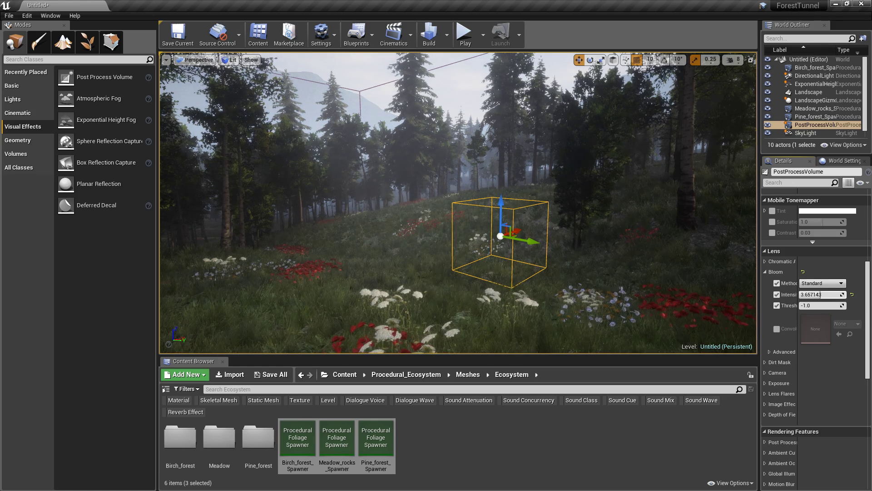
# Disable the bloom method and threshold overrides on the Post Process Volume and raise its bloom intensity to about 5.71
pyautogui.moveTo(458, 202); pyautogui.dragTo(164, 231, button='right')
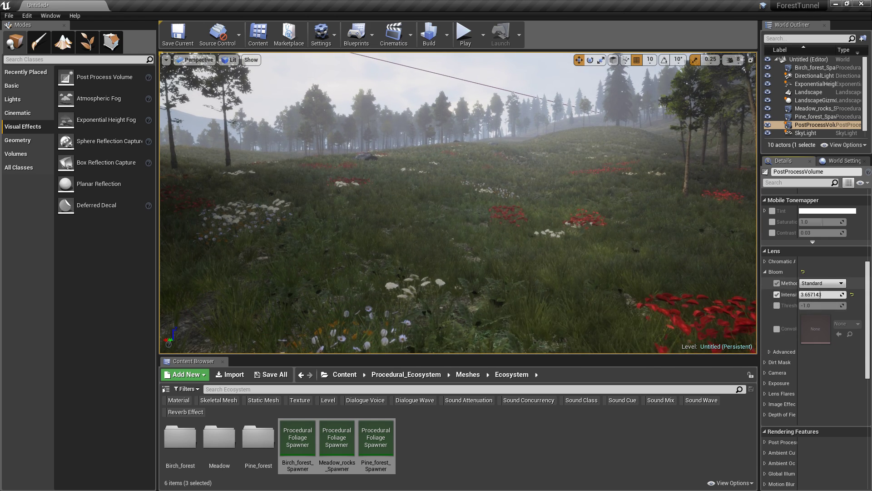
pyautogui.click(776, 283)
pyautogui.moveTo(821, 295)
pyautogui.mouseDown()
pyautogui.moveTo(842, 295)
pyautogui.moveTo(835, 295)
pyautogui.mouseUp()
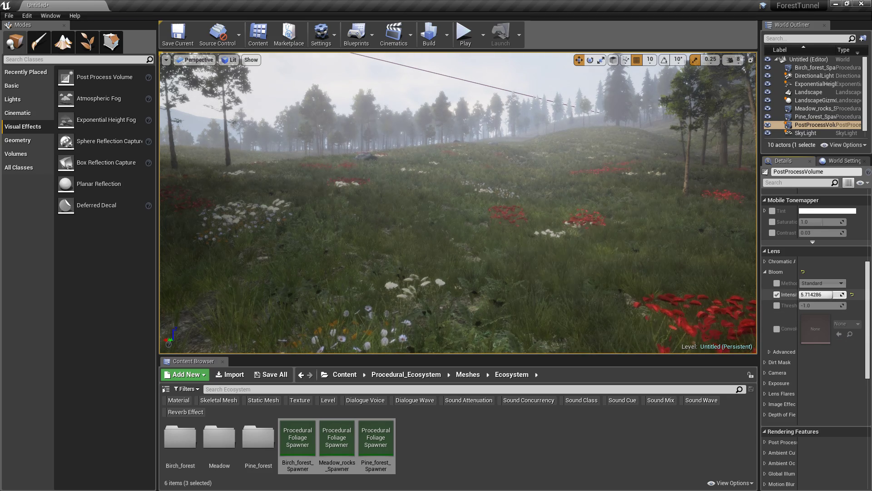
pyautogui.moveTo(458, 203); pyautogui.dragTo(434, 216, button='right')
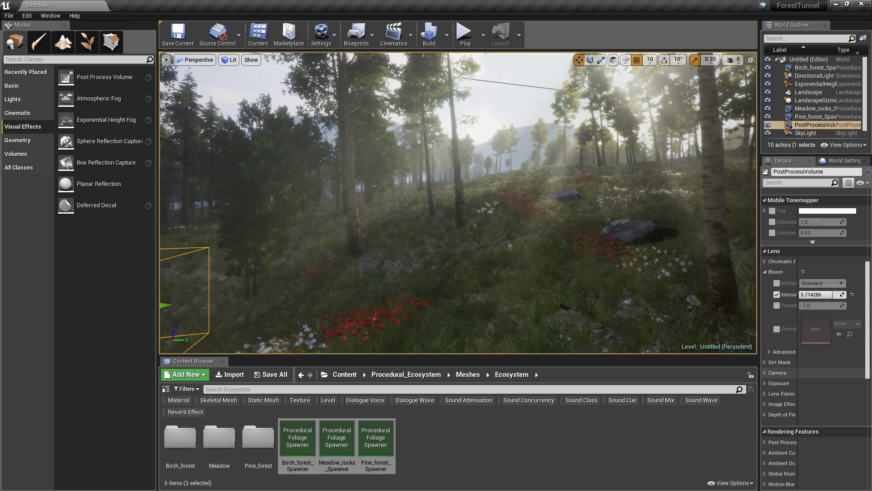
# Raise the Post Process Volume's Ambient Occlusion intensity to 1.0 and inspect its effect on the forest floor
pyautogui.scroll(-5, 781, 383)
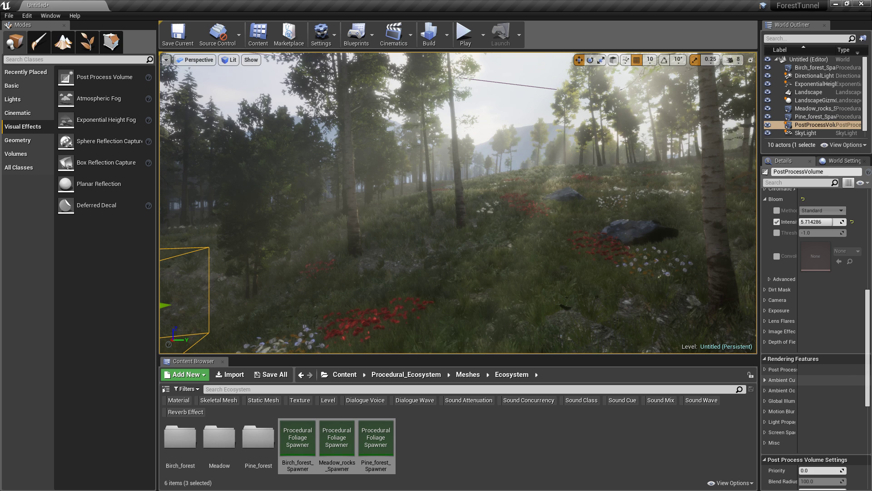
pyautogui.click(765, 380)
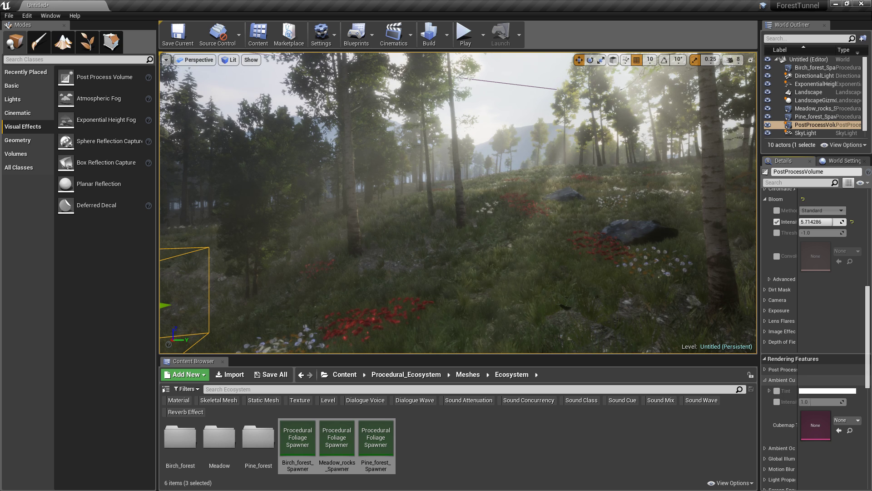
pyautogui.click(765, 380)
pyautogui.click(765, 390)
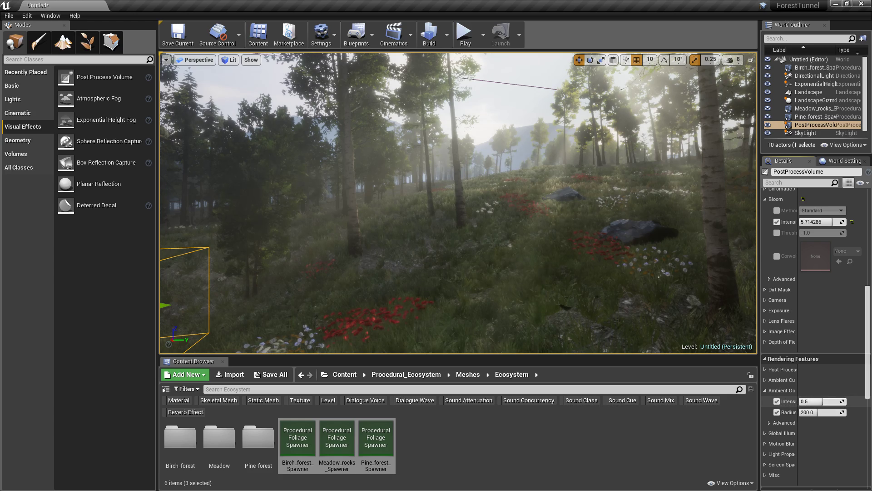
pyautogui.moveTo(823, 401)
pyautogui.mouseDown()
pyautogui.moveTo(842, 402)
pyautogui.moveTo(829, 401)
pyautogui.mouseUp()
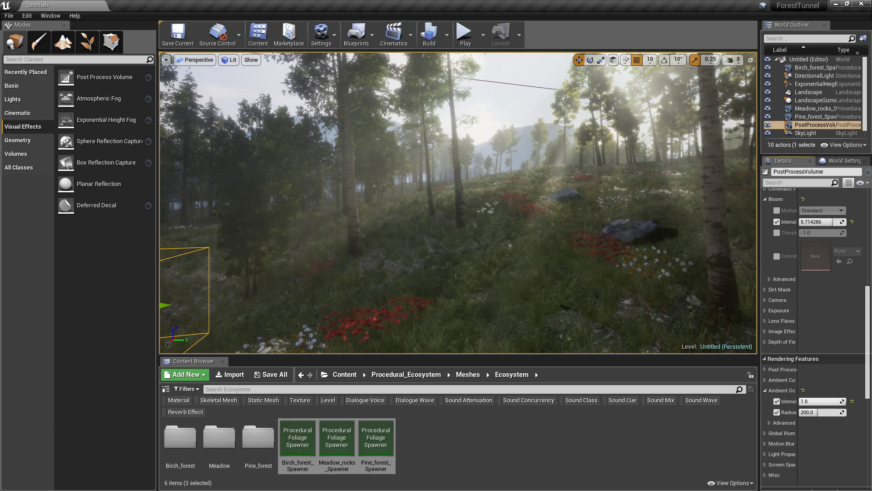
pyautogui.moveTo(458, 202); pyautogui.dragTo(569, 289, button='right')
pyautogui.press('w')
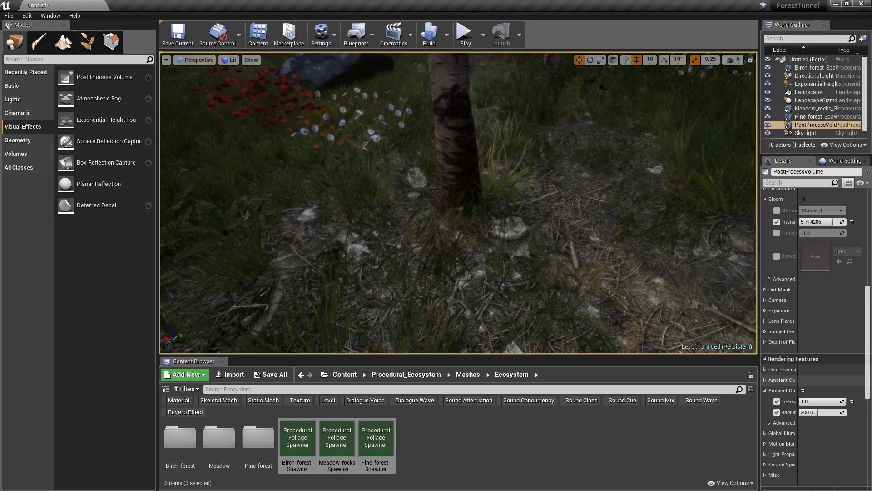
pyautogui.moveTo(839, 401)
pyautogui.mouseDown()
pyautogui.moveTo(818, 401)
pyautogui.moveTo(846, 401)
pyautogui.moveTo(811, 402)
pyautogui.moveTo(846, 402)
pyautogui.mouseUp()
pyautogui.press('f')
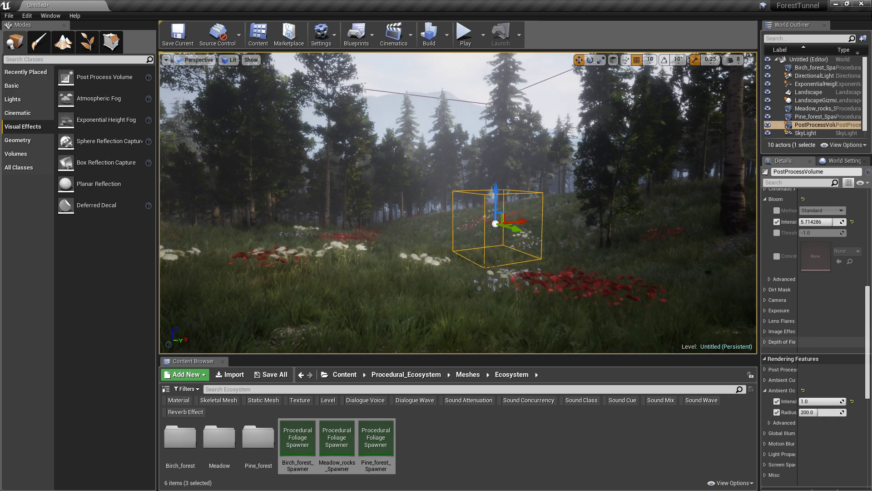
# Set the Vignette Intensity in the Post Process Volume's image effects to 1.0
pyautogui.click(780, 331)
pyautogui.moveTo(818, 342); pyautogui.dragTo(846, 342)
pyautogui.moveTo(458, 202); pyautogui.dragTo(367, 202, button='right')
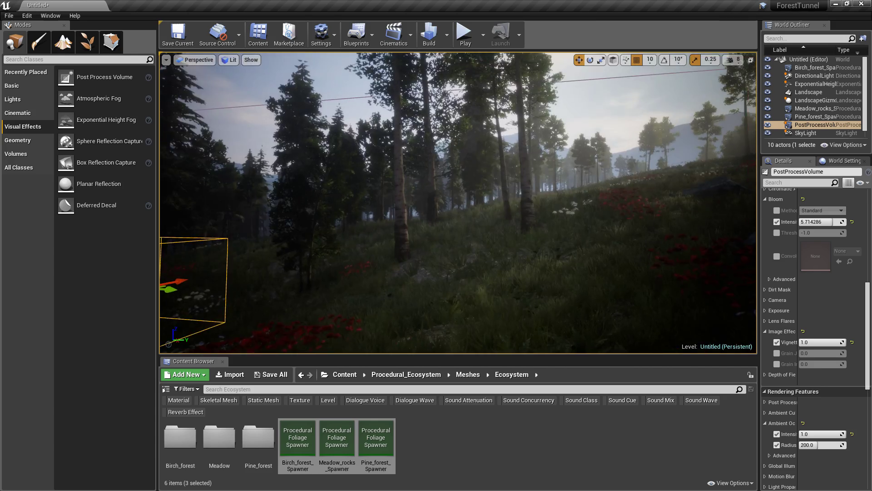
pyautogui.moveTo(458, 203); pyautogui.dragTo(276, 203, button='right')
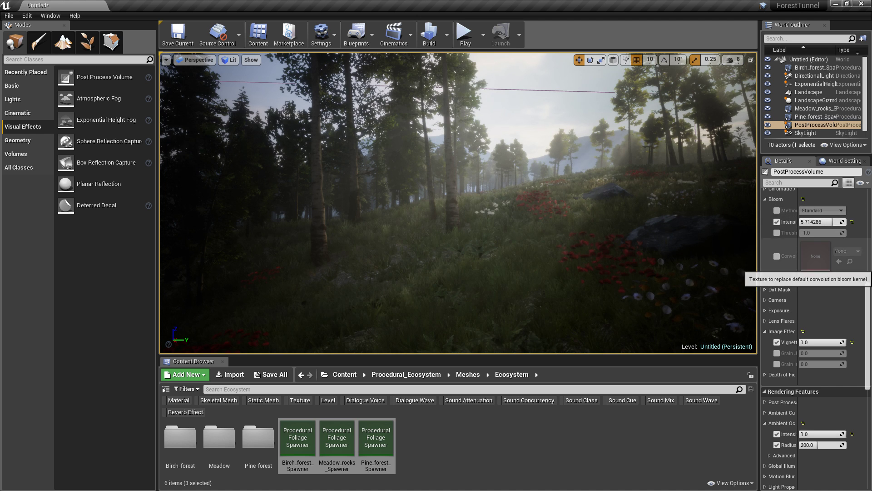
# Enable the global color grading saturation on the Post Process Volume and raise its RGB values to 1.56
pyautogui.scroll(3, 791, 263)
pyautogui.scroll(3, 814, 318)
pyautogui.scroll(4, 814, 291)
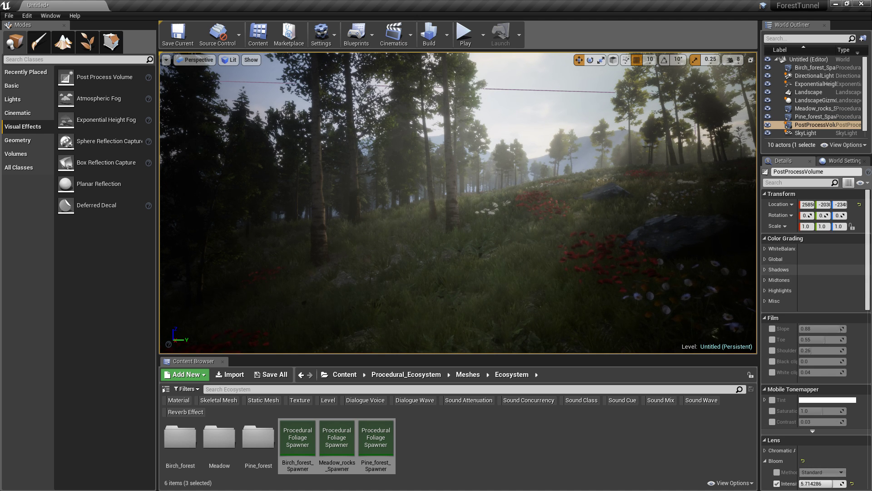
pyautogui.click(775, 259)
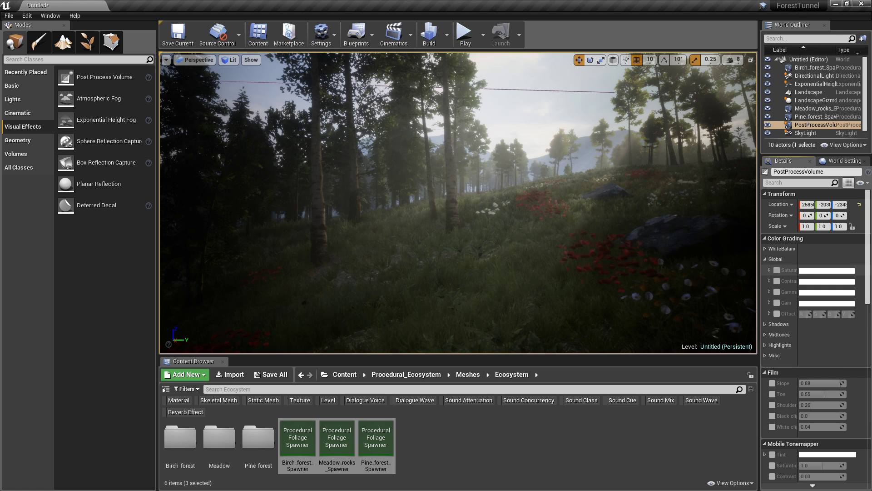
pyautogui.click(769, 270)
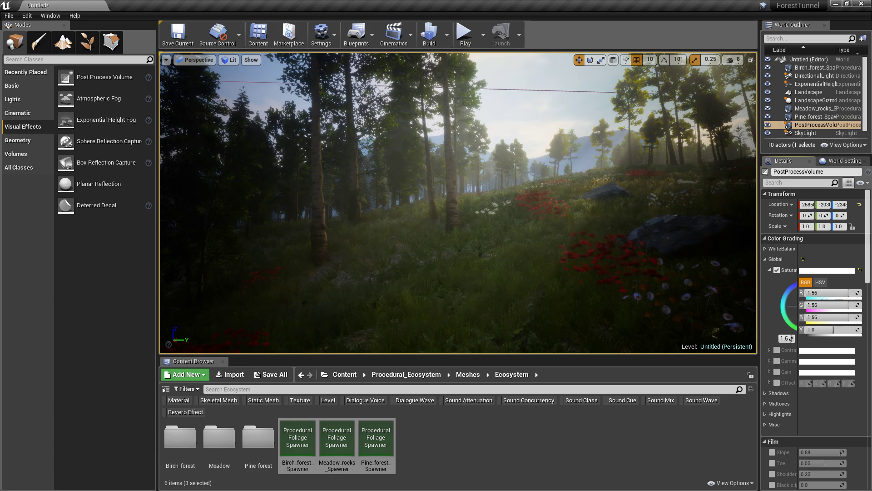
pyautogui.moveTo(430, 266); pyautogui.dragTo(708, 255, button='right')
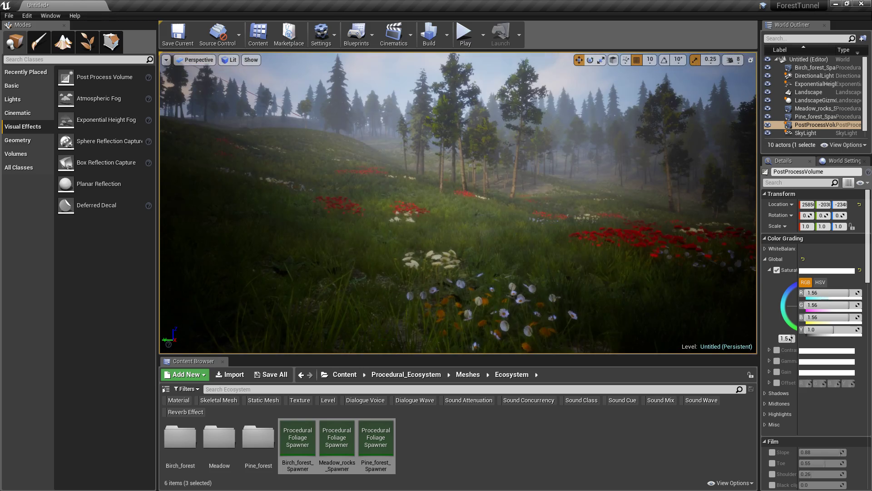
# Check the quality levels in the Engine Scalability Settings and survey the graded meadow and forest
pyautogui.click(321, 34)
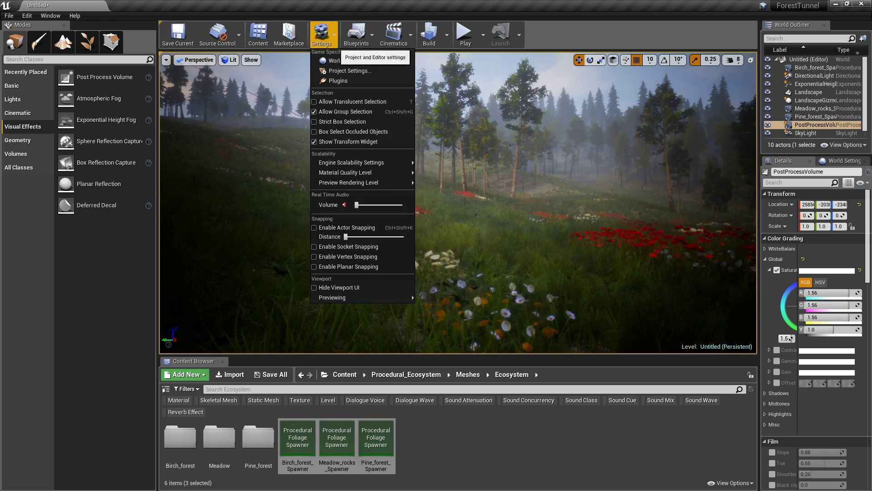
pyautogui.moveTo(363, 172)
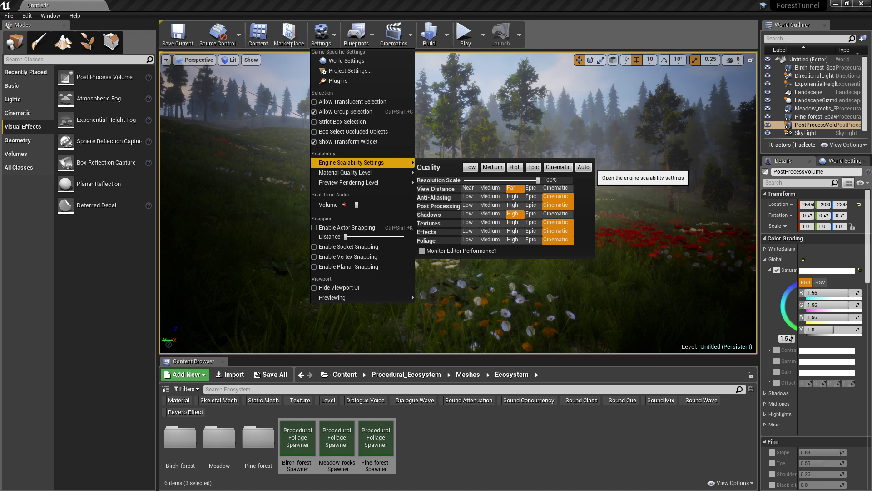
pyautogui.moveTo(500, 291); pyautogui.dragTo(354, 281, button='right')
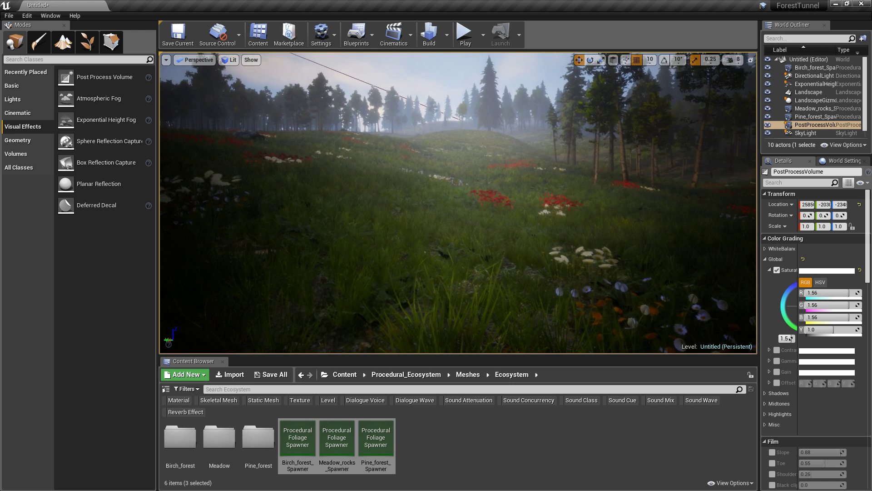
pyautogui.moveTo(454, 204); pyautogui.dragTo(454, 205, button='right')
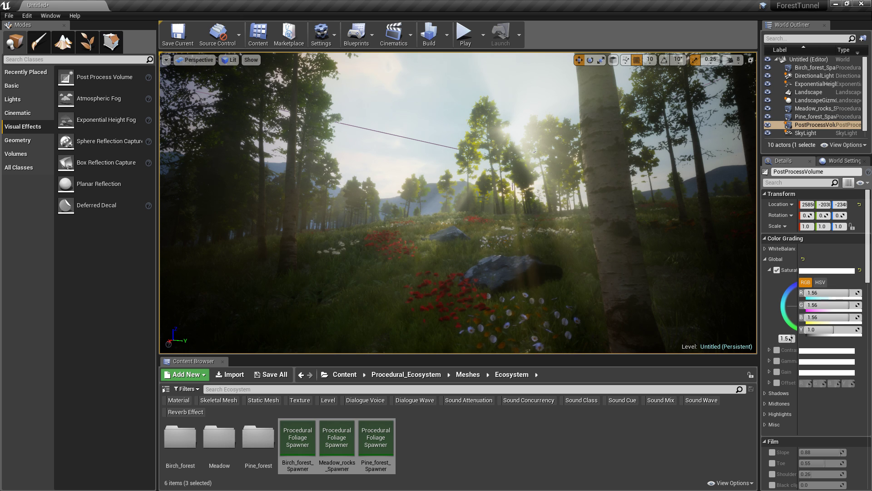
# Lower the Cloud Density of Ultra_Dynamic_Sky_BP to about 0.51 and preview the forest in full screen
pyautogui.click(805, 137)
pyautogui.scroll(-5, 827, 420)
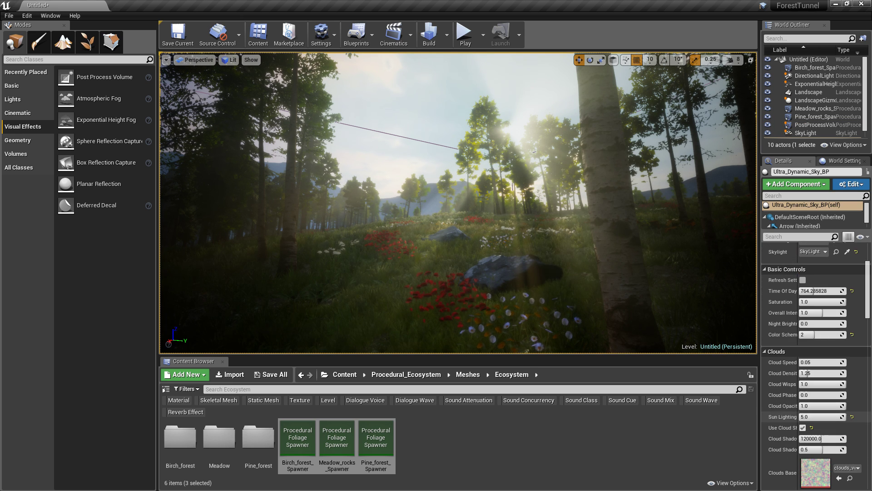
pyautogui.moveTo(808, 373); pyautogui.dragTo(798, 373)
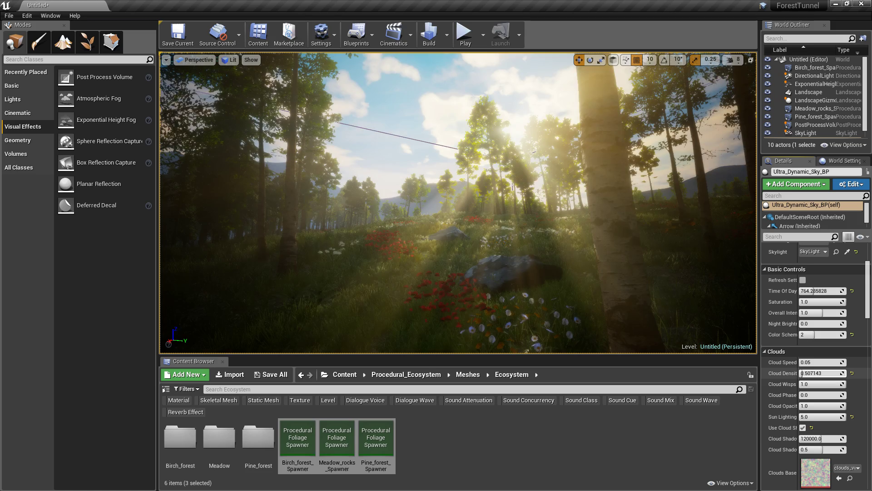
pyautogui.moveTo(458, 202); pyautogui.dragTo(378, 225, button='right')
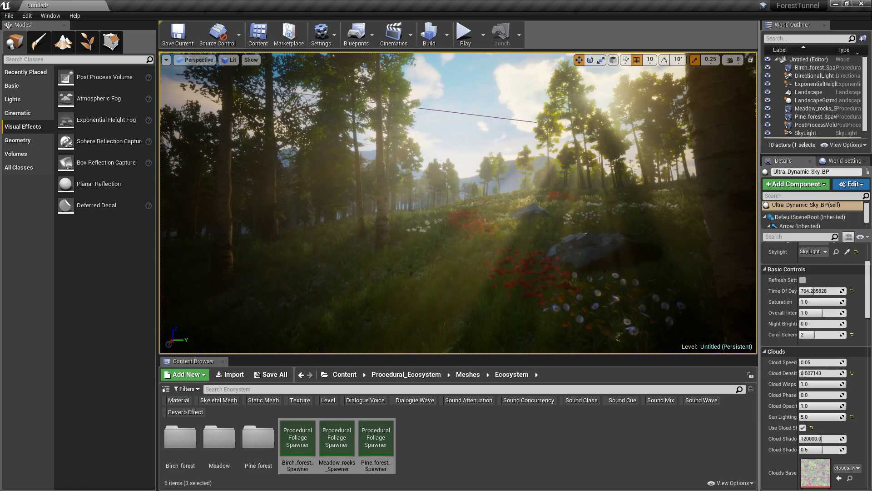
pyautogui.press('F11')
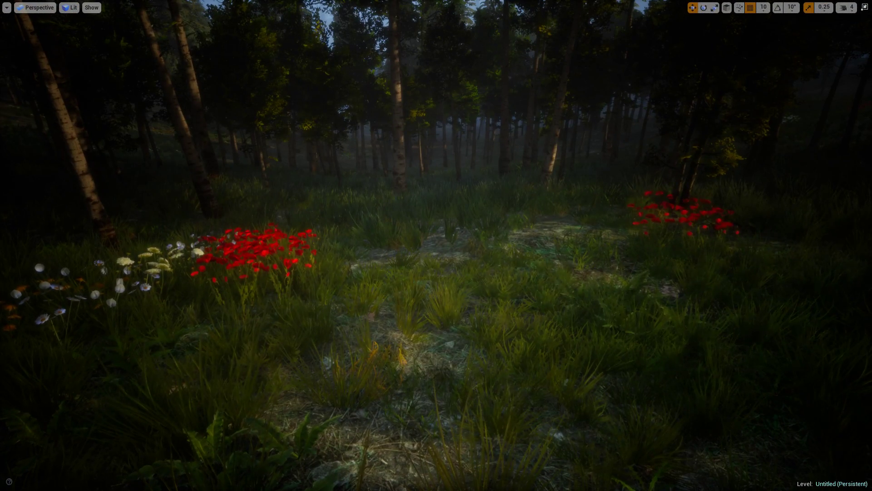
pyautogui.press('F11')
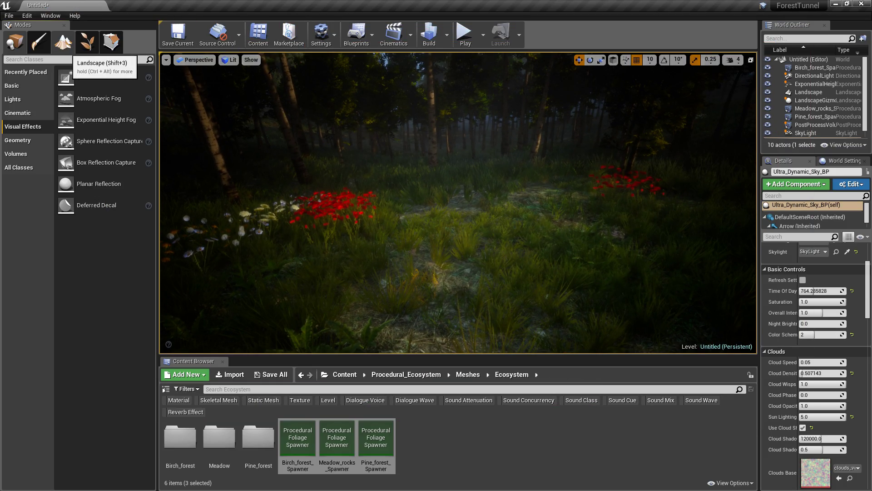
# Paint the Global_ground_a landscape layer over the grass between the trees using a circle brush with a size of about 133
pyautogui.click(63, 42)
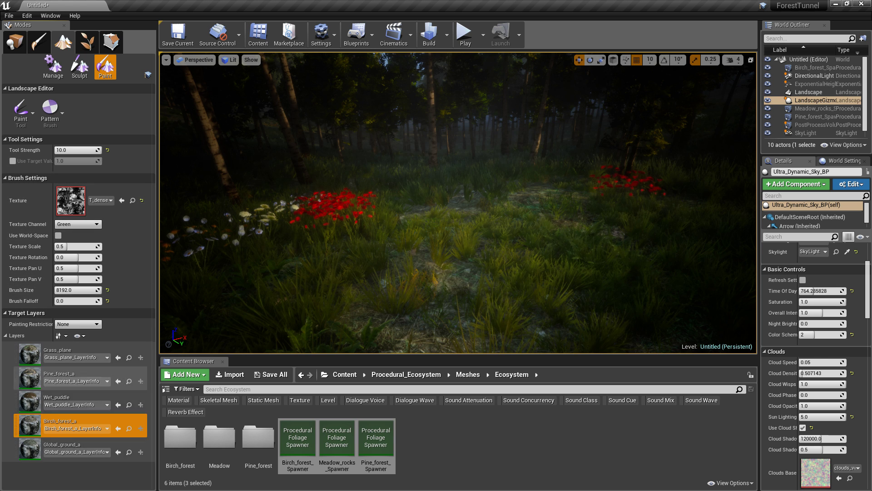
pyautogui.click(73, 447)
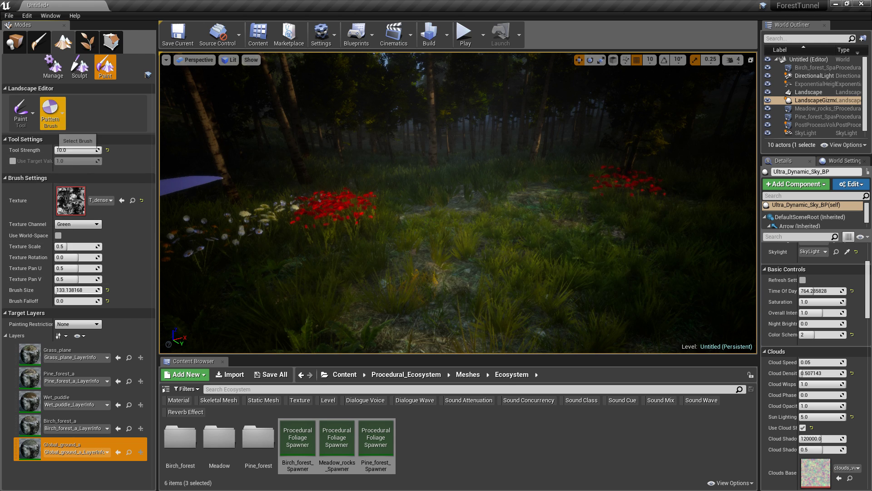
pyautogui.click(56, 151)
pyautogui.moveTo(428, 268)
pyautogui.mouseDown()
pyautogui.moveTo(407, 265)
pyautogui.moveTo(555, 233)
pyautogui.mouseUp()
pyautogui.moveTo(574, 180)
pyautogui.mouseDown(button='right')
pyautogui.moveTo(574, 268)
pyautogui.moveTo(586, 286)
pyautogui.mouseUp(button='right')
pyautogui.moveTo(486, 255)
pyautogui.mouseDown()
pyautogui.moveTo(363, 290)
pyautogui.moveTo(548, 227)
pyautogui.moveTo(405, 229)
pyautogui.mouseUp()
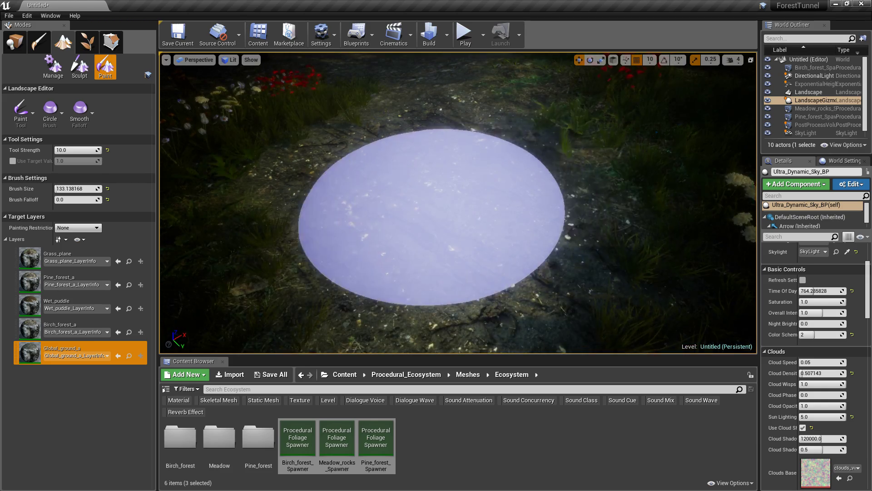
# Extend the Global_ground_a dirt path through the meadow past the flower patches and preview the landscape in full screen
pyautogui.moveTo(405, 230)
pyautogui.mouseDown(button='right')
pyautogui.moveTo(568, 255)
pyautogui.moveTo(458, 272)
pyautogui.mouseUp(button='right')
pyautogui.moveTo(636, 204)
pyautogui.mouseDown(button='right')
pyautogui.moveTo(659, 182)
pyautogui.moveTo(673, 136)
pyautogui.mouseUp(button='right')
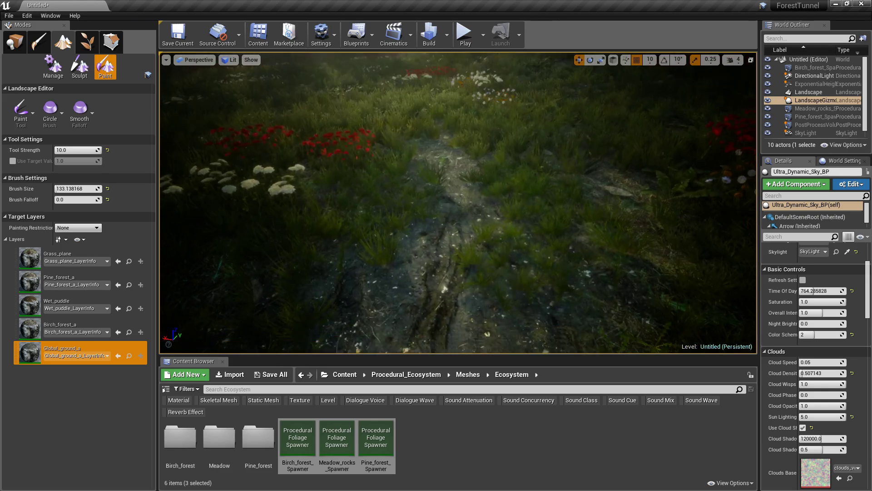
pyautogui.moveTo(456, 255)
pyautogui.mouseDown()
pyautogui.moveTo(471, 195)
pyautogui.moveTo(448, 114)
pyautogui.moveTo(421, 78)
pyautogui.mouseUp()
pyautogui.moveTo(420, 78); pyautogui.dragTo(400, 54, button='right')
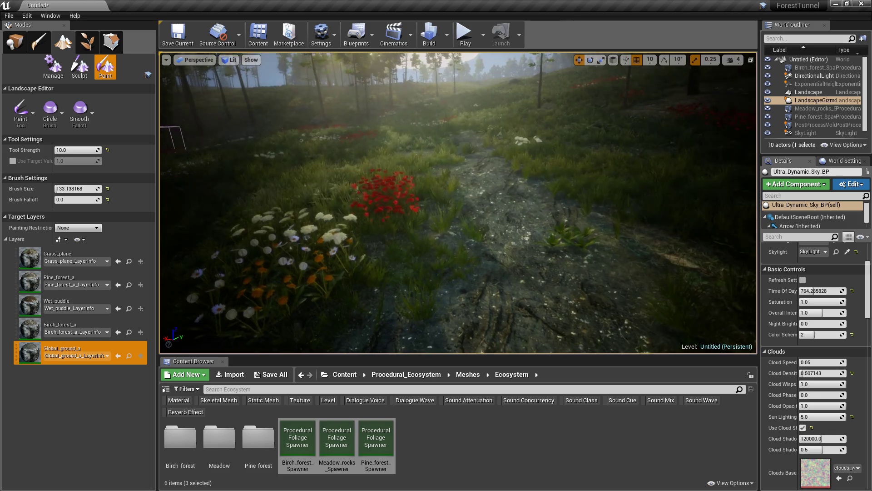
pyautogui.moveTo(523, 236); pyautogui.dragTo(502, 176)
pyautogui.moveTo(502, 176)
pyautogui.mouseDown(button='right')
pyautogui.moveTo(481, 118)
pyautogui.moveTo(409, 136)
pyautogui.moveTo(523, 113)
pyautogui.moveTo(450, 168)
pyautogui.mouseUp(button='right')
pyautogui.moveTo(523, 109); pyautogui.dragTo(510, 111, button='right')
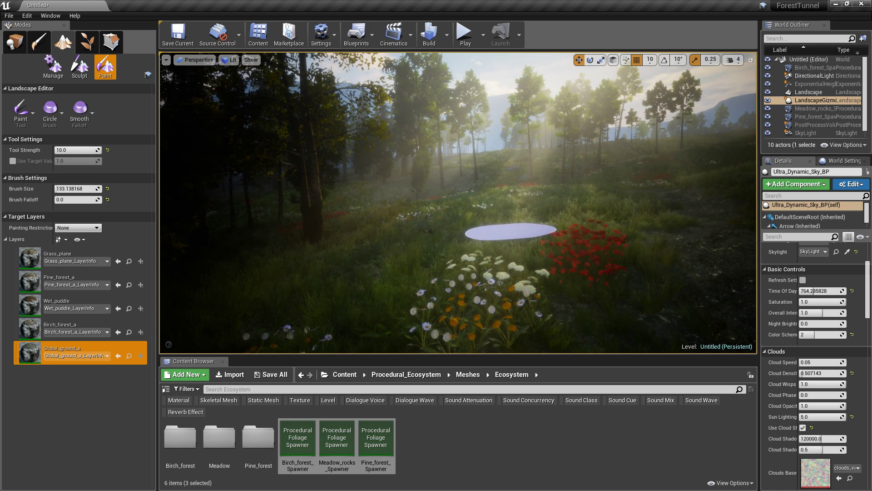
pyautogui.press('F11')
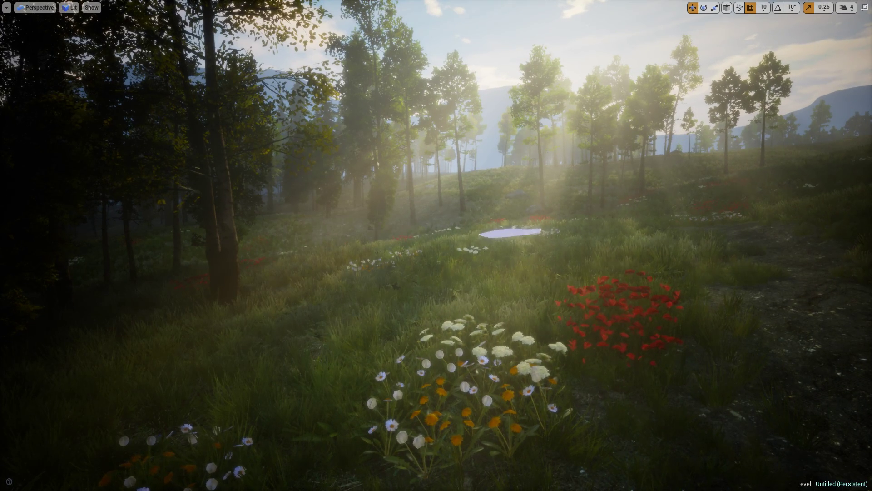